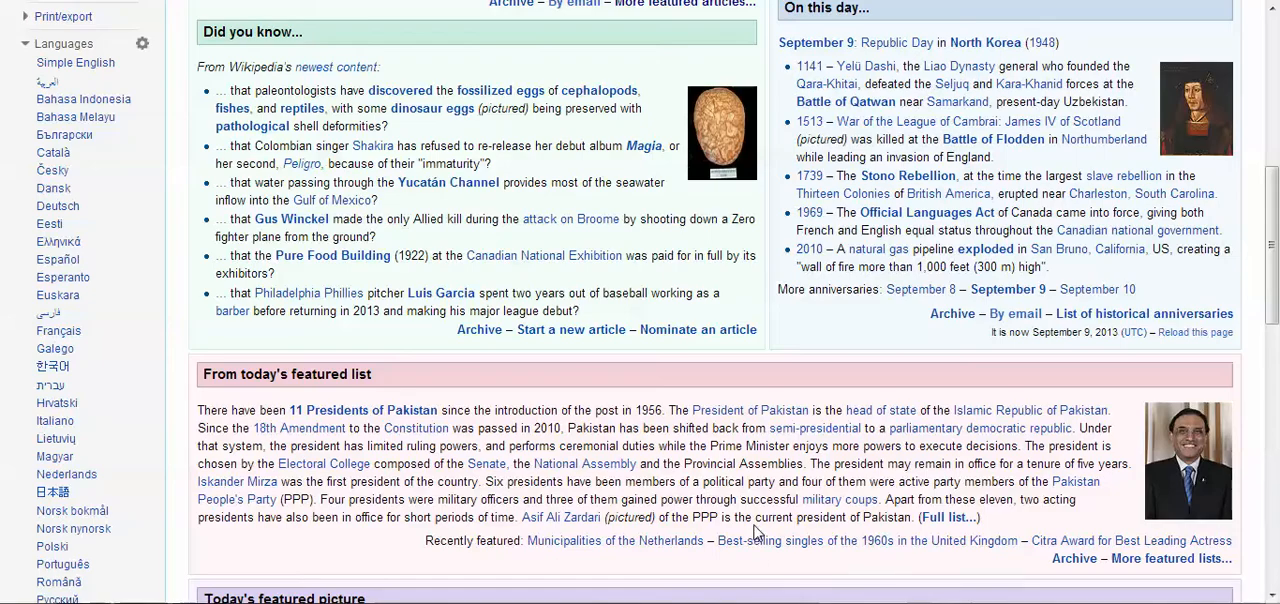
{"action": "scroll", "coordinate": [757, 530], "scroll_direction": "up", "scroll_amount": 1}
{"action": "scroll", "coordinate": [757, 530], "scroll_direction": "up", "scroll_amount": 5}
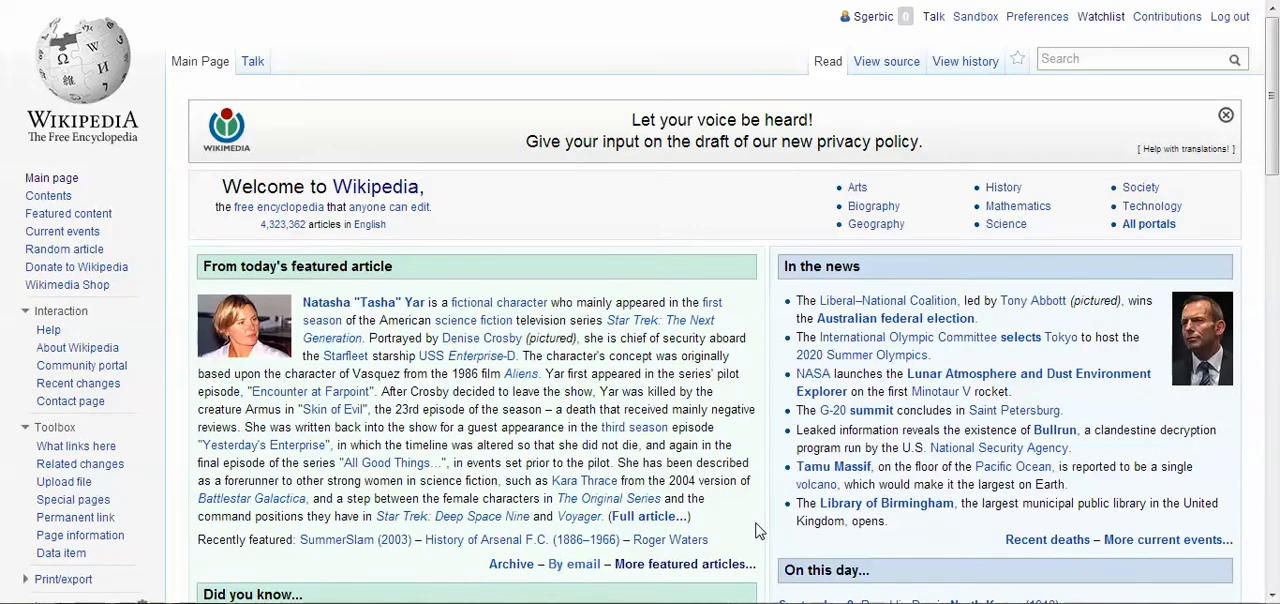
{"action": "scroll", "coordinate": [522, 213], "scroll_direction": "down", "scroll_amount": 3}
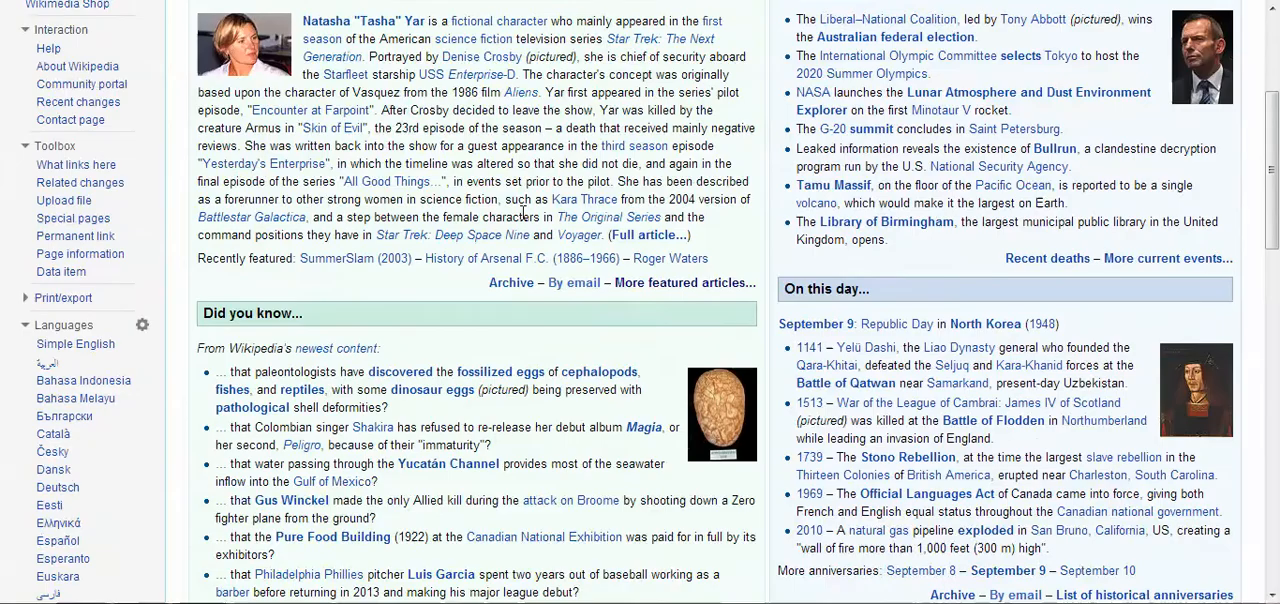
{"action": "scroll", "coordinate": [522, 213], "scroll_direction": "down", "scroll_amount": 1}
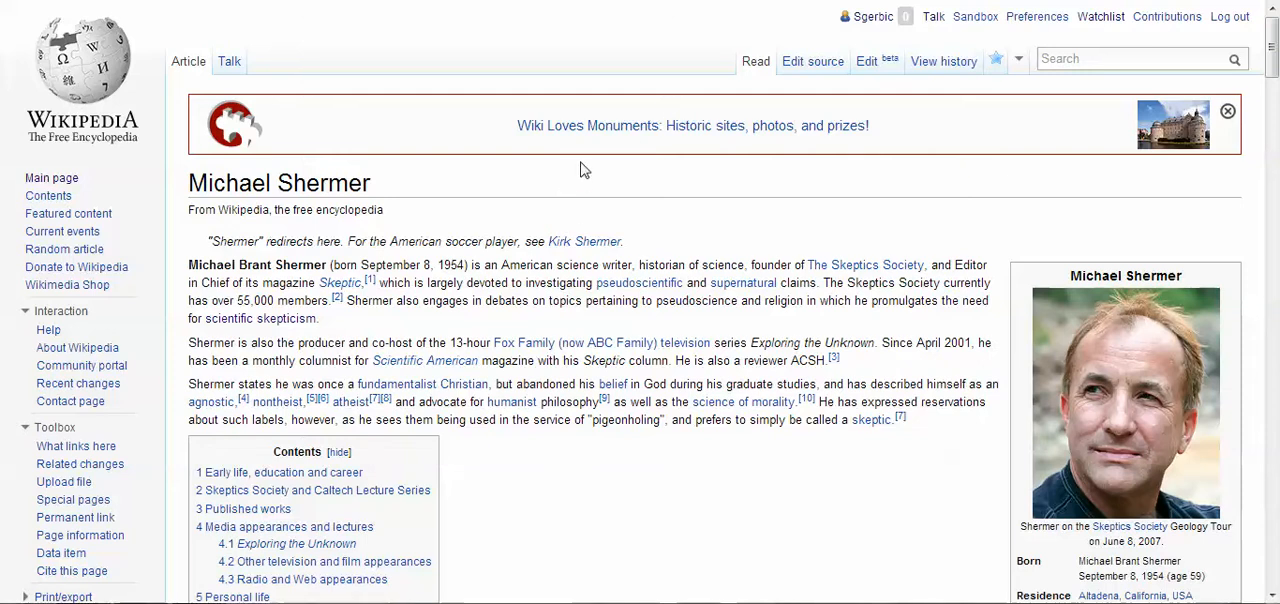
Look through the English Michael Shermer article, from the introduction down to the Exploring the Unknown section and back
{"action": "scroll", "coordinate": [588, 158], "scroll_direction": "down", "scroll_amount": 1}
{"action": "mouse_move", "coordinate": [588, 158]}
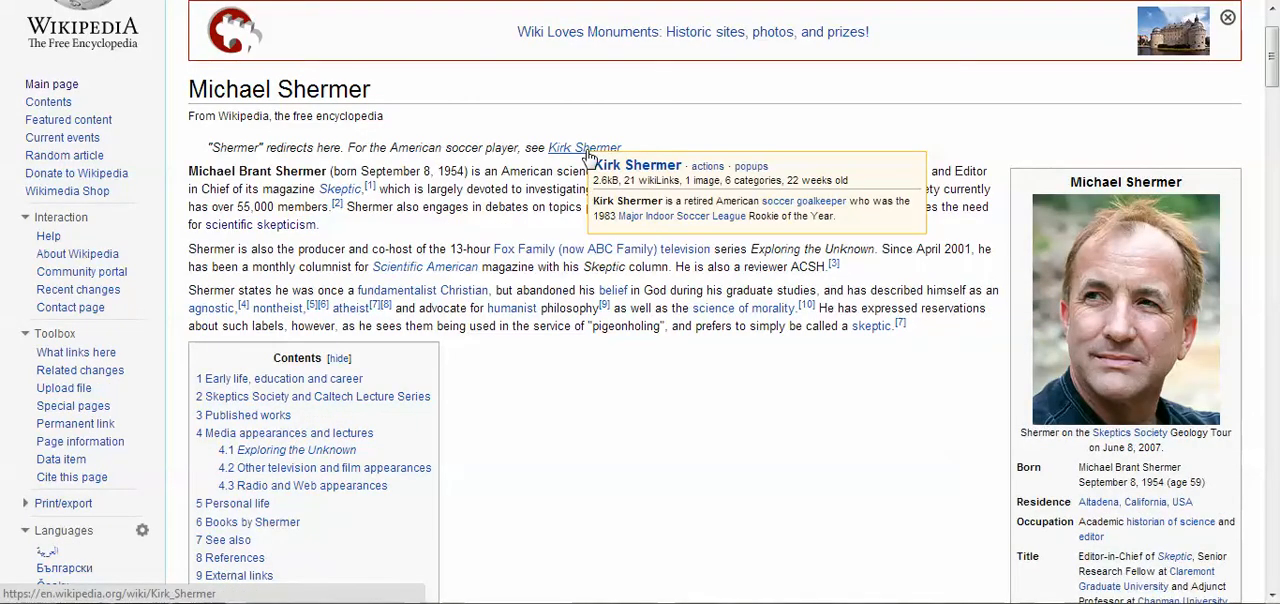
{"action": "scroll", "coordinate": [730, 347], "scroll_direction": "down", "scroll_amount": 1}
{"action": "scroll", "coordinate": [730, 347], "scroll_direction": "down", "scroll_amount": 8}
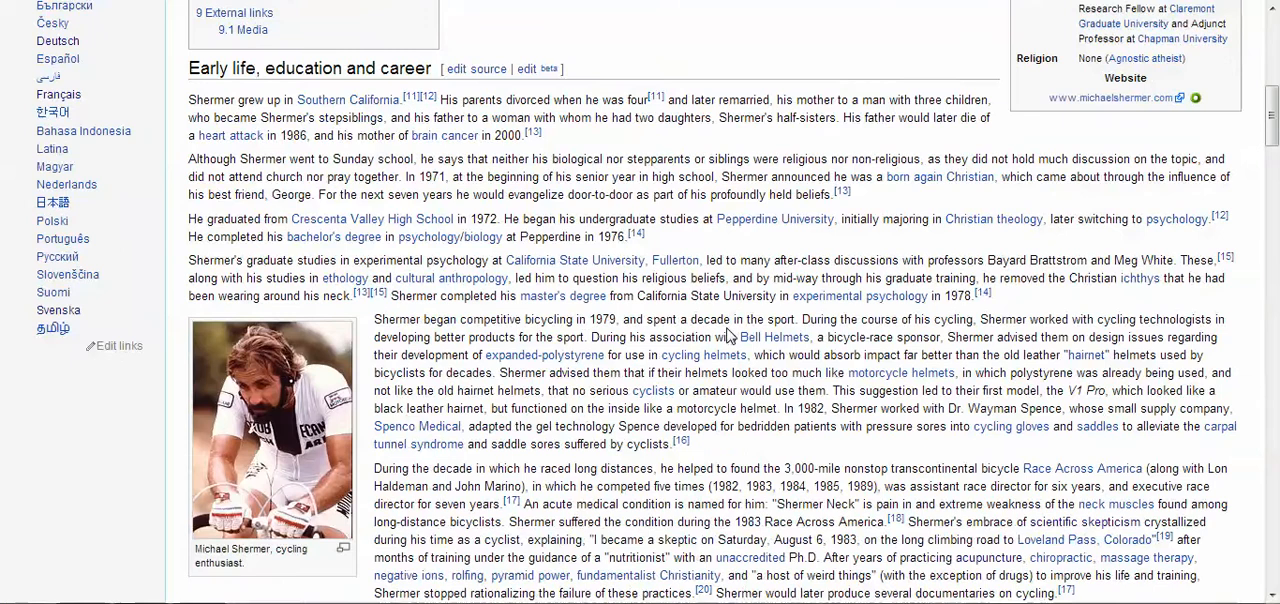
{"action": "scroll", "coordinate": [729, 325], "scroll_direction": "down", "scroll_amount": 1}
{"action": "scroll", "coordinate": [729, 325], "scroll_direction": "down", "scroll_amount": 5}
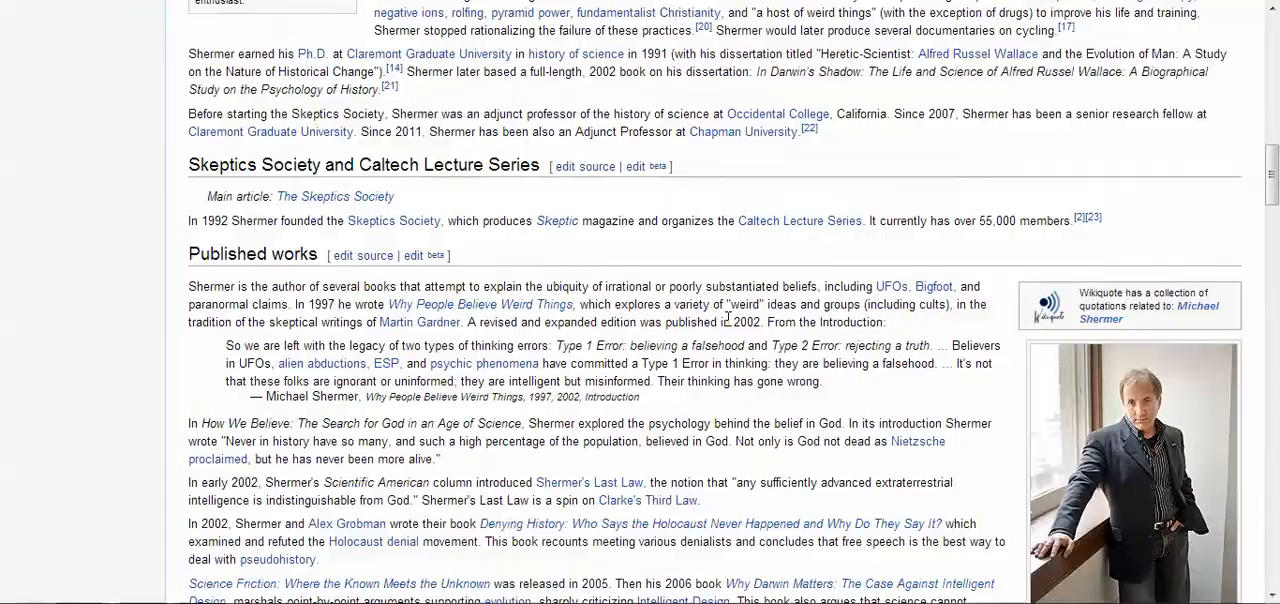
{"action": "scroll", "coordinate": [729, 325], "scroll_direction": "down", "scroll_amount": 6}
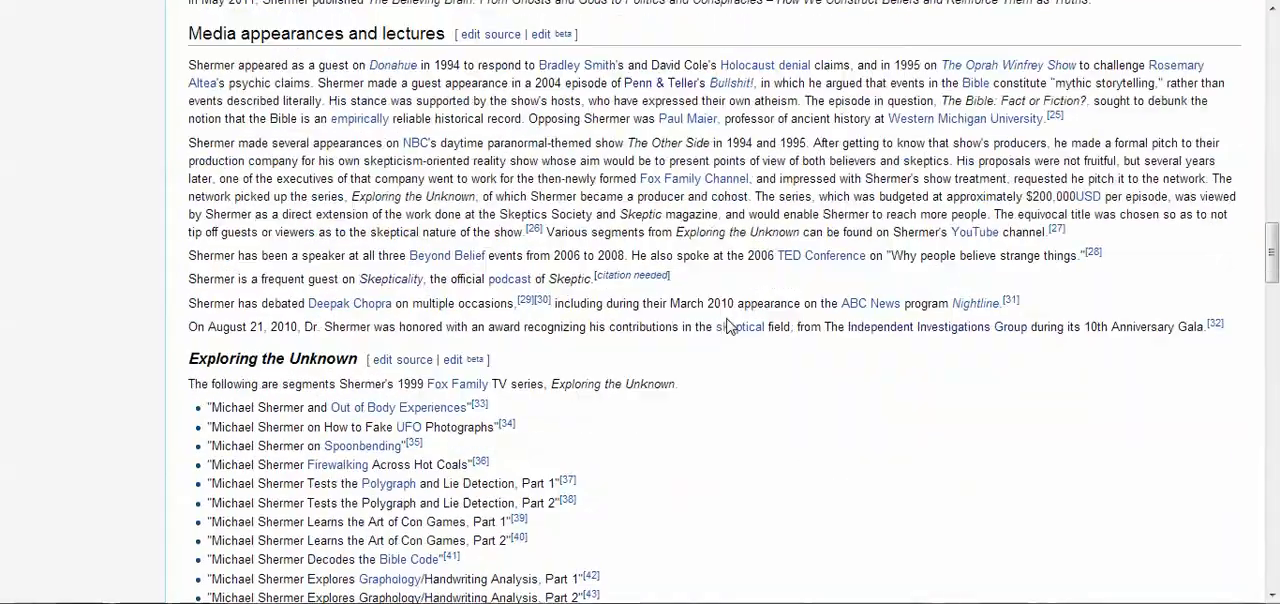
{"action": "scroll", "coordinate": [728, 326], "scroll_direction": "down", "scroll_amount": 5}
{"action": "scroll", "coordinate": [728, 323], "scroll_direction": "up", "scroll_amount": 14}
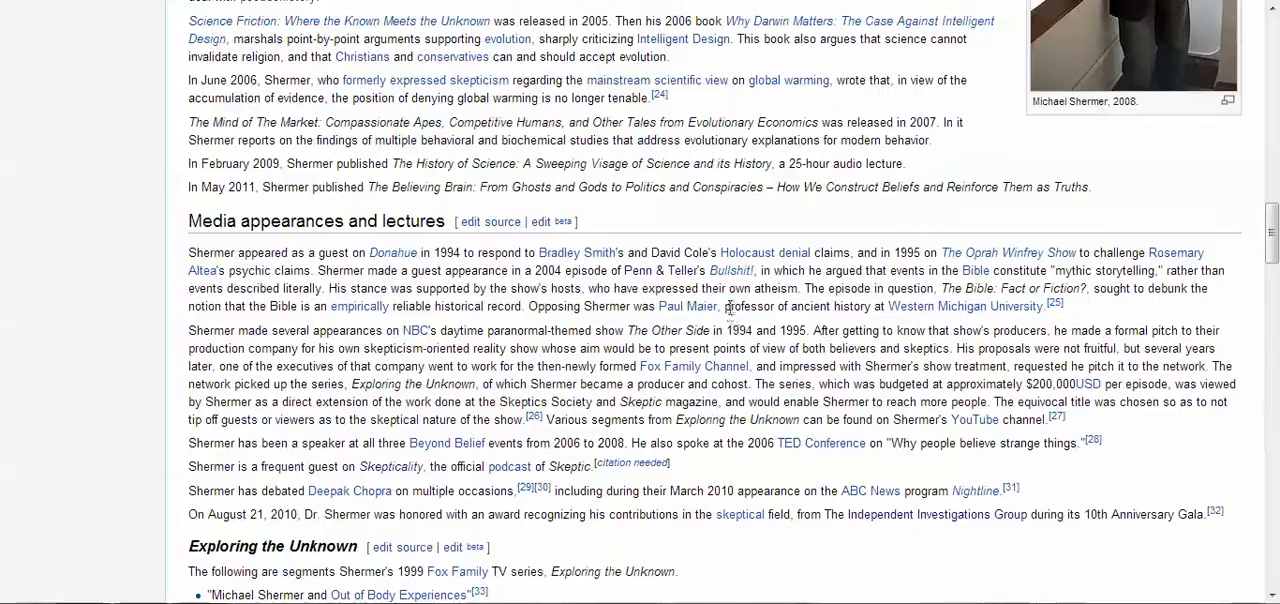
{"action": "scroll", "coordinate": [724, 305], "scroll_direction": "up", "scroll_amount": 6}
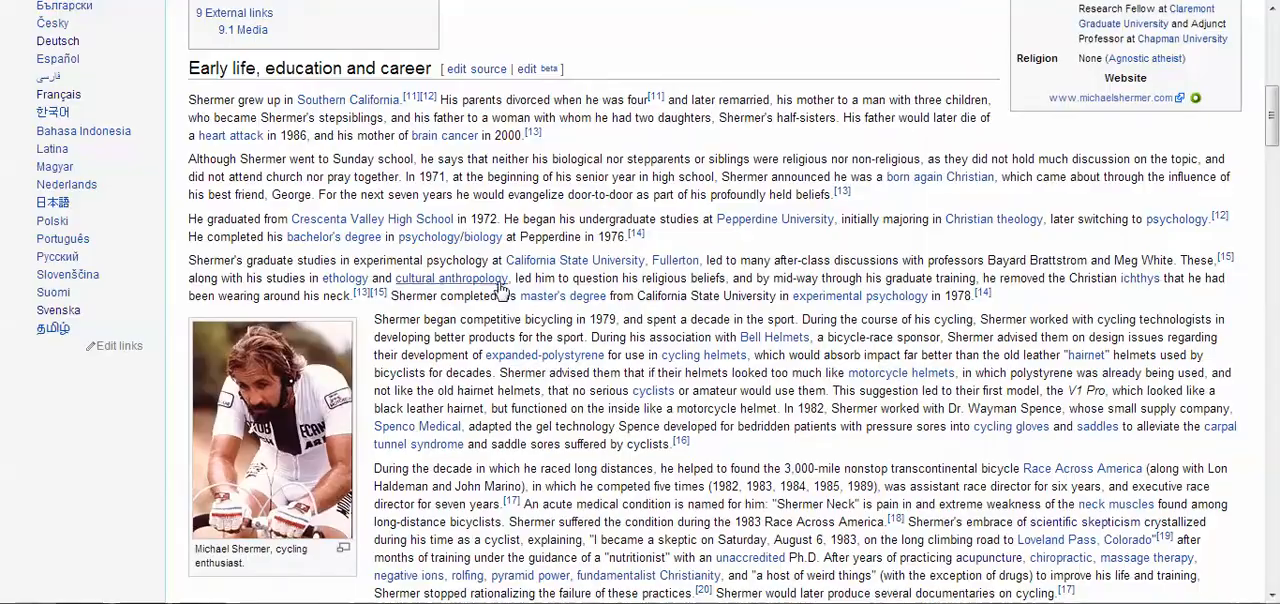
{"action": "scroll", "coordinate": [500, 282], "scroll_direction": "up", "scroll_amount": 1}
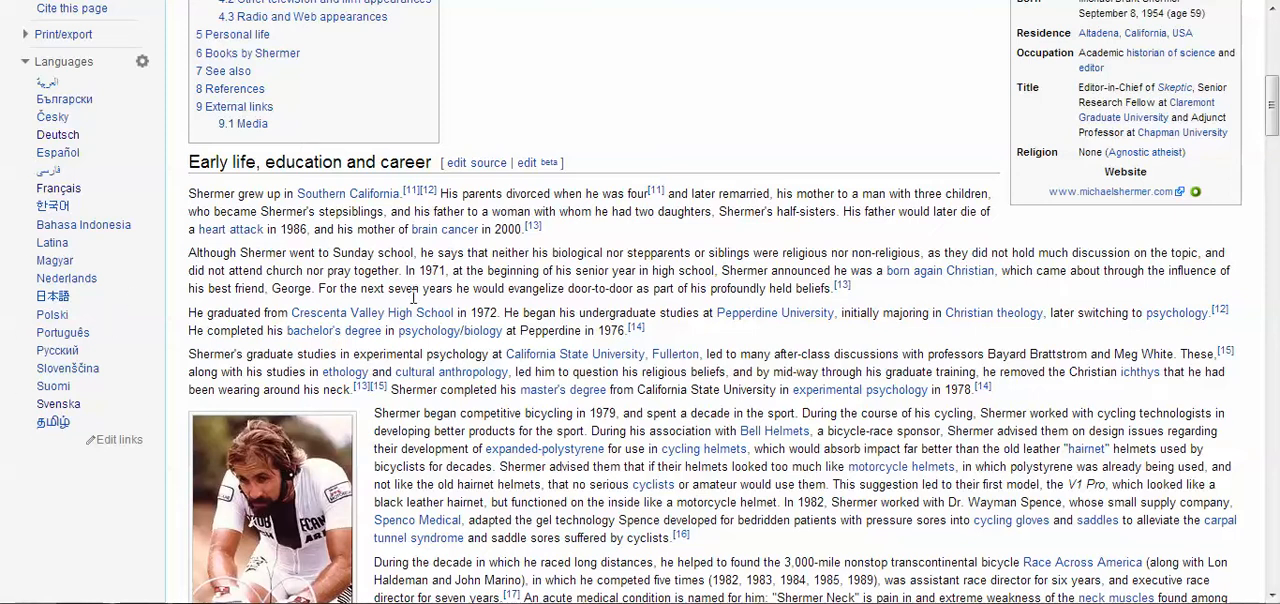
{"action": "scroll", "coordinate": [545, 245], "scroll_direction": "up", "scroll_amount": 8}
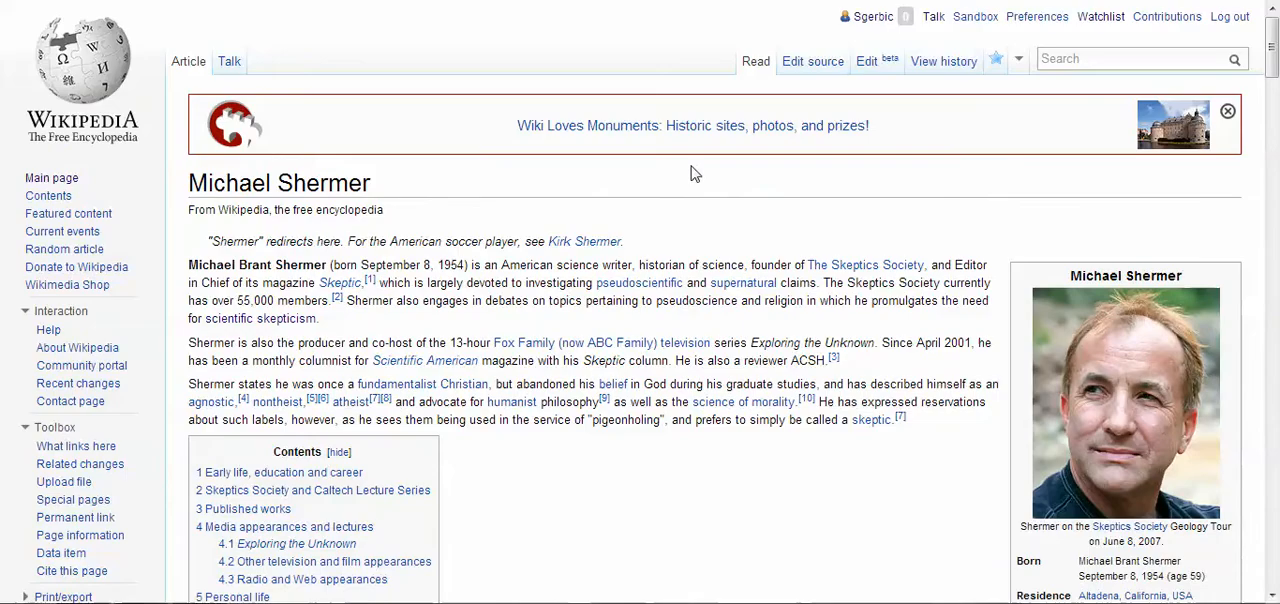
Switch to the German Michael Shermer article and examine its sections from the introduction down to Quellen and Weblinks
{"action": "left_click", "coordinate": [400, 0]}
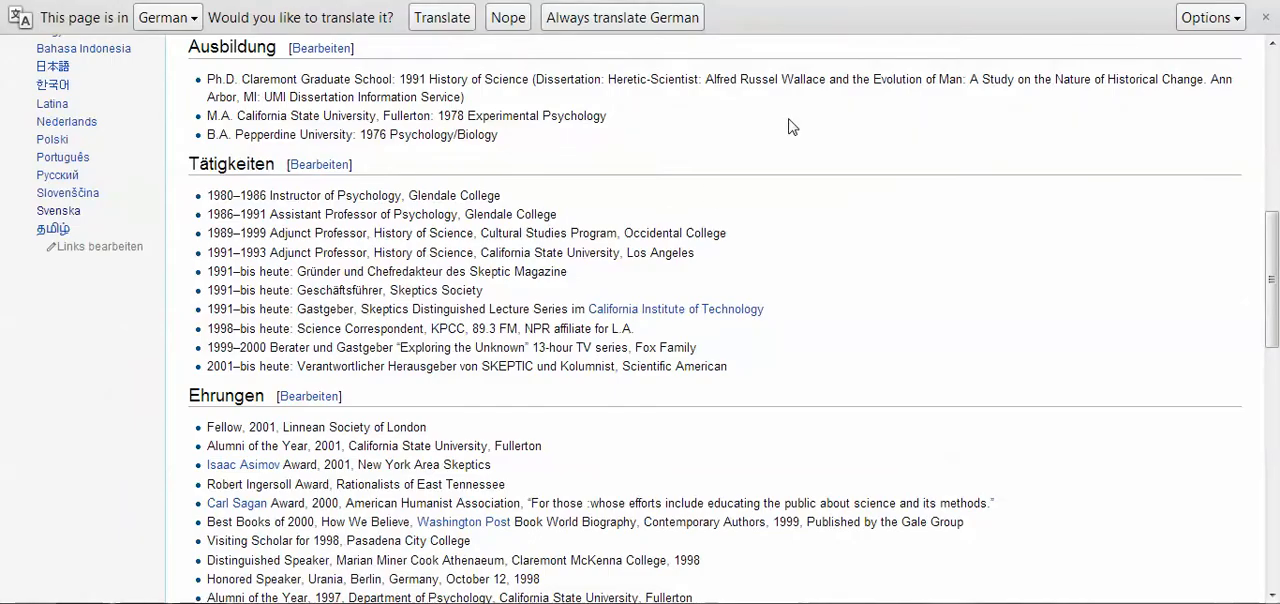
{"action": "scroll", "coordinate": [795, 126], "scroll_direction": "up", "scroll_amount": 6}
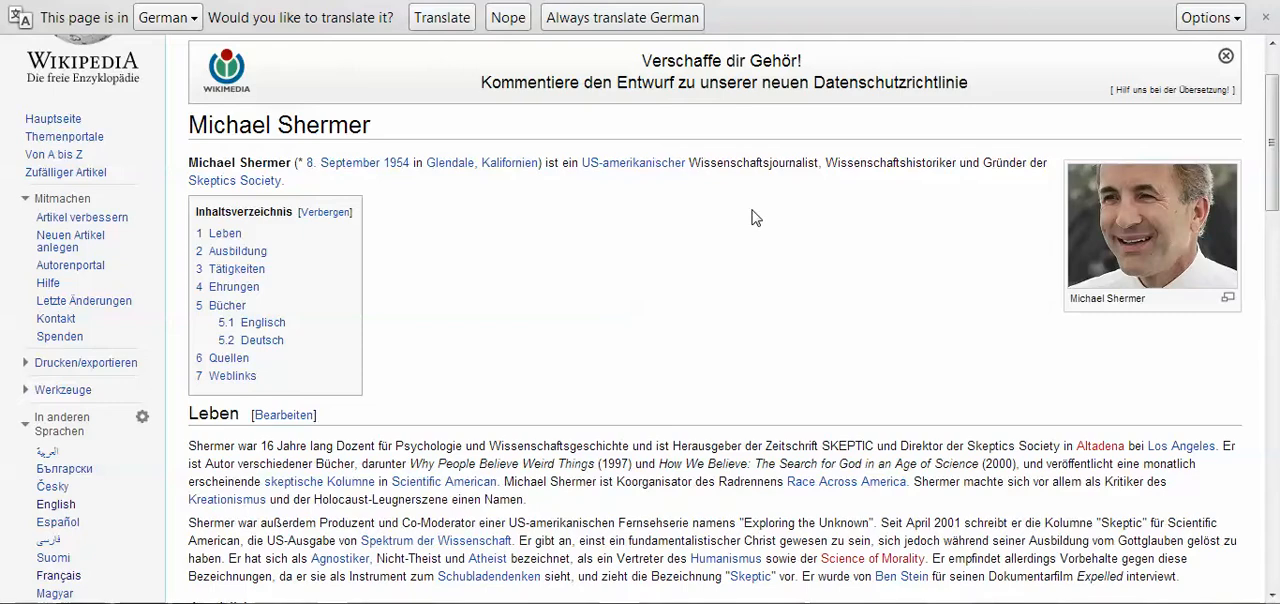
{"action": "scroll", "coordinate": [754, 216], "scroll_direction": "down", "scroll_amount": 3}
{"action": "scroll", "coordinate": [754, 216], "scroll_direction": "down", "scroll_amount": 5}
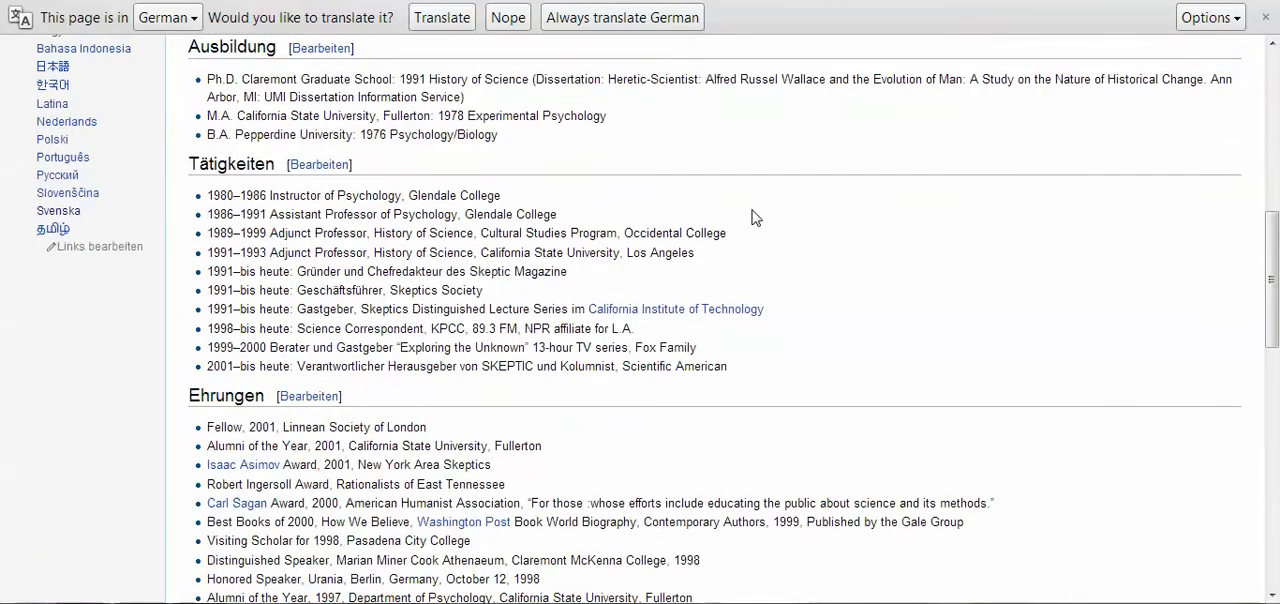
{"action": "scroll", "coordinate": [754, 216], "scroll_direction": "down", "scroll_amount": 4}
{"action": "scroll", "coordinate": [754, 216], "scroll_direction": "down", "scroll_amount": 4}
{"action": "scroll", "coordinate": [754, 216], "scroll_direction": "down", "scroll_amount": 6}
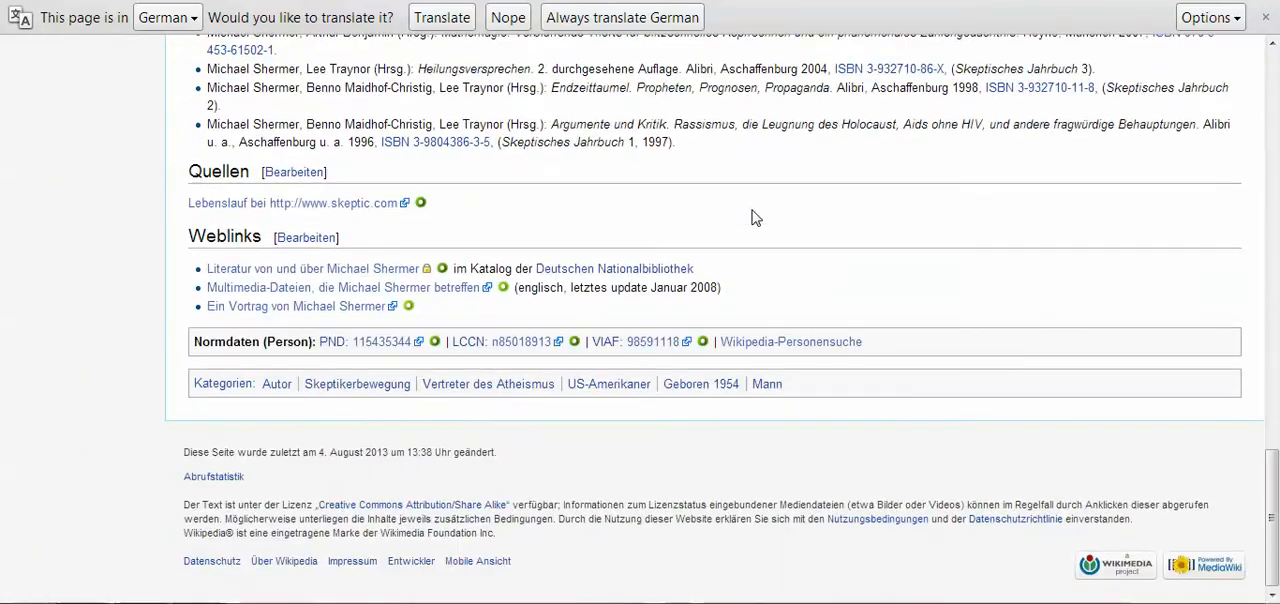
{"action": "scroll", "coordinate": [754, 216], "scroll_direction": "up", "scroll_amount": 20}
{"action": "scroll", "coordinate": [754, 214], "scroll_direction": "up", "scroll_amount": 5}
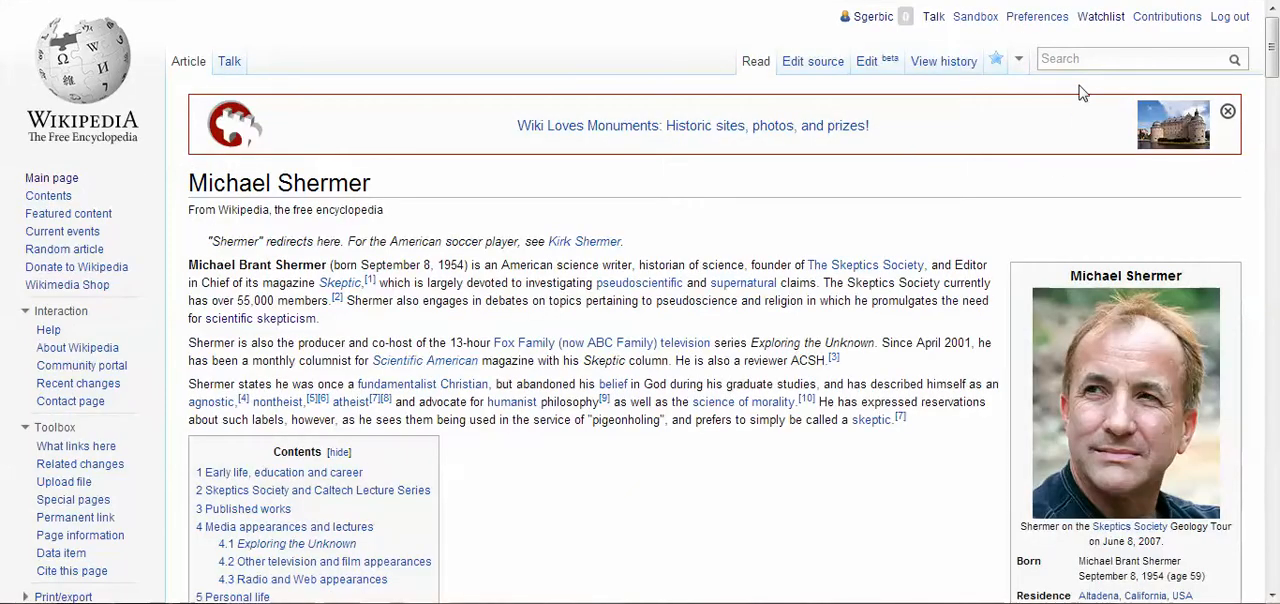
From the English article, search Wikipedia for a subpage titled "Mike Shermer" under the logged-in account's user page
{"action": "left_click", "coordinate": [1085, 58]}
{"action": "type", "text": "u"}
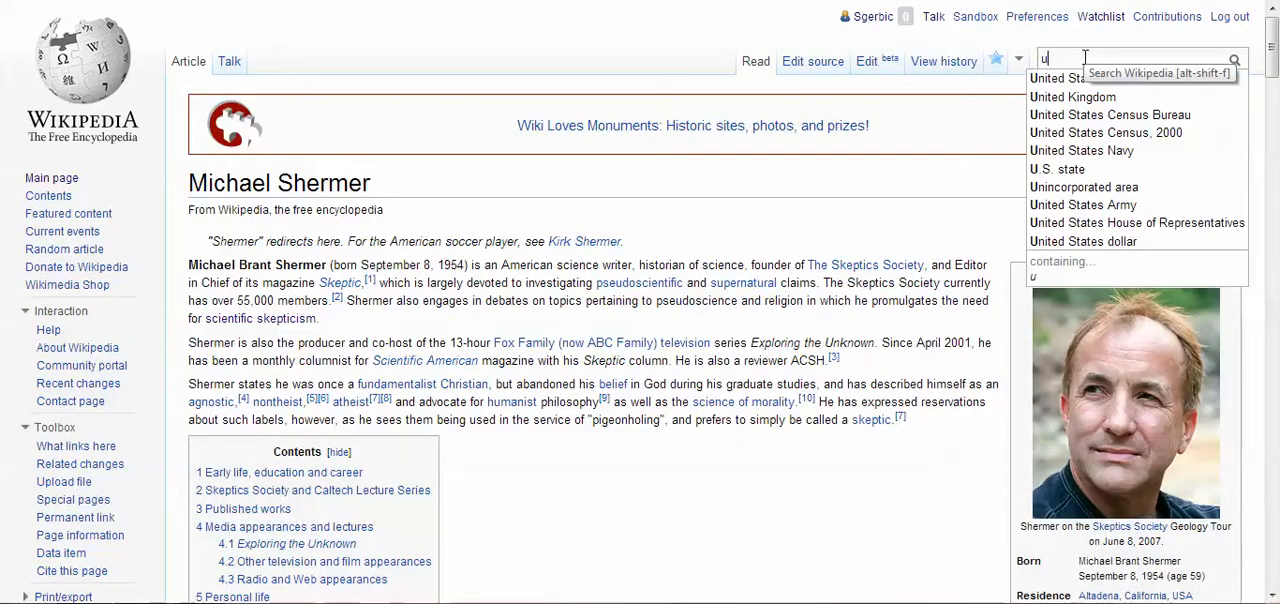
{"action": "type", "text": "ser:"}
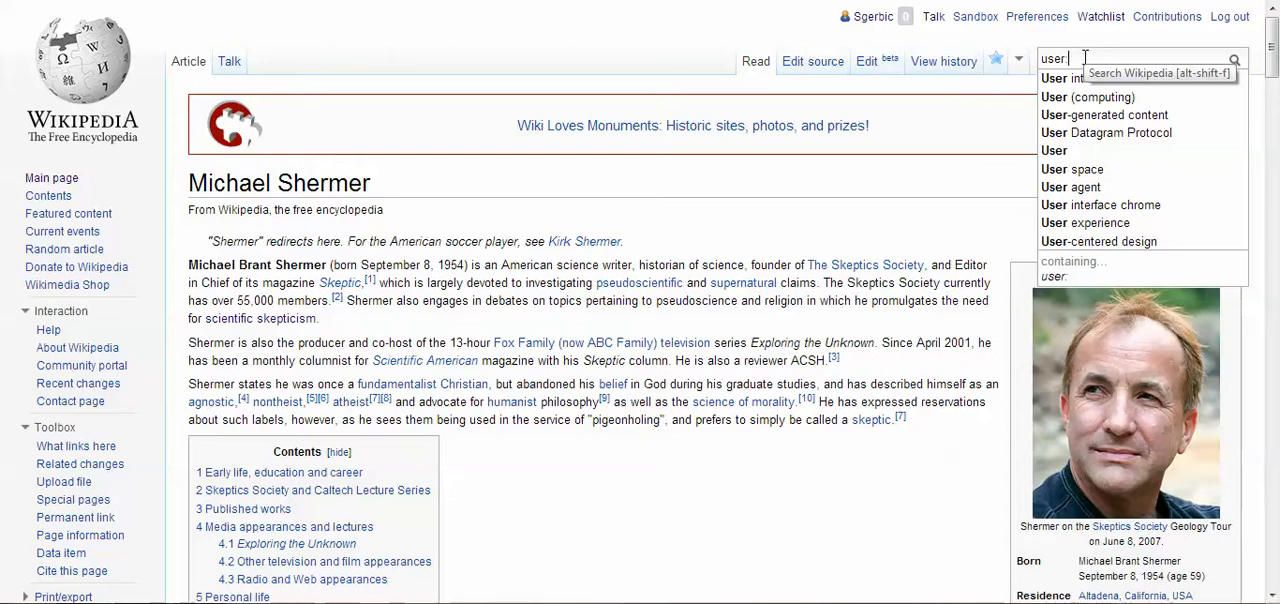
{"action": "type", "text": "sgerb"}
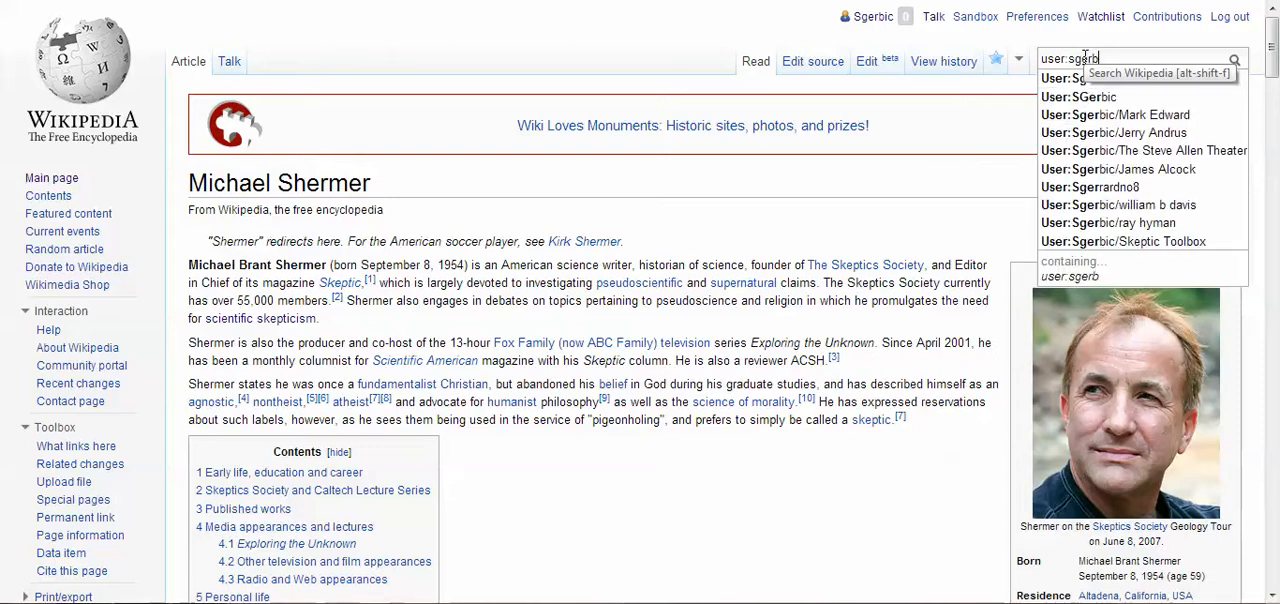
{"action": "type", "text": "ic/"}
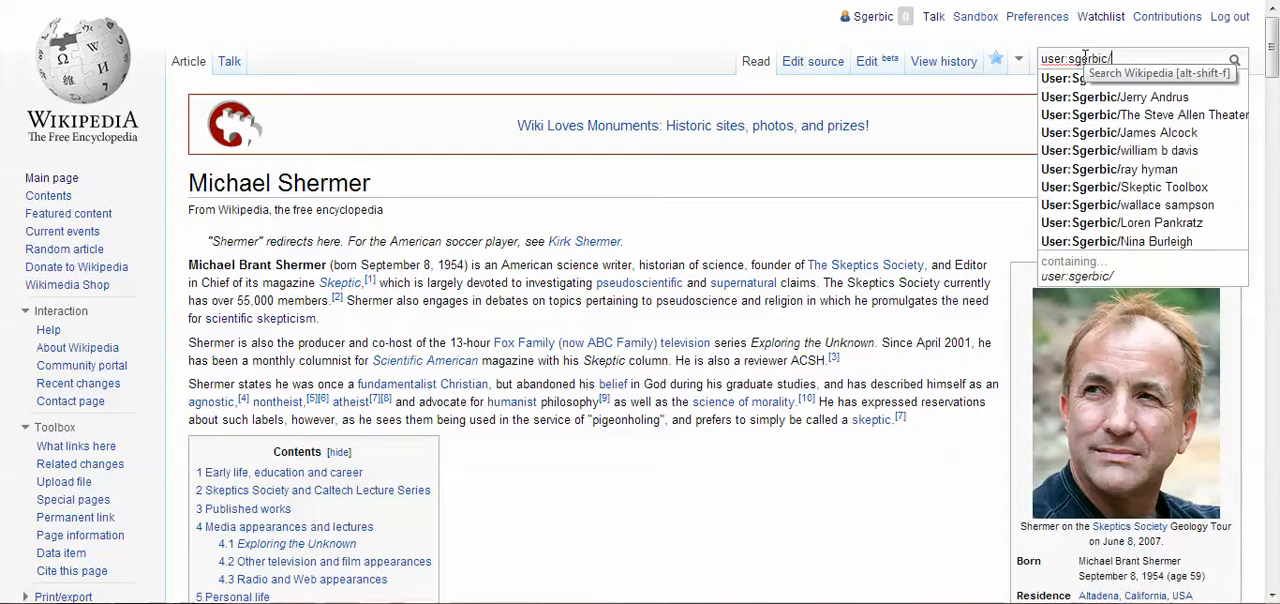
{"action": "type", "text": "Mich"}
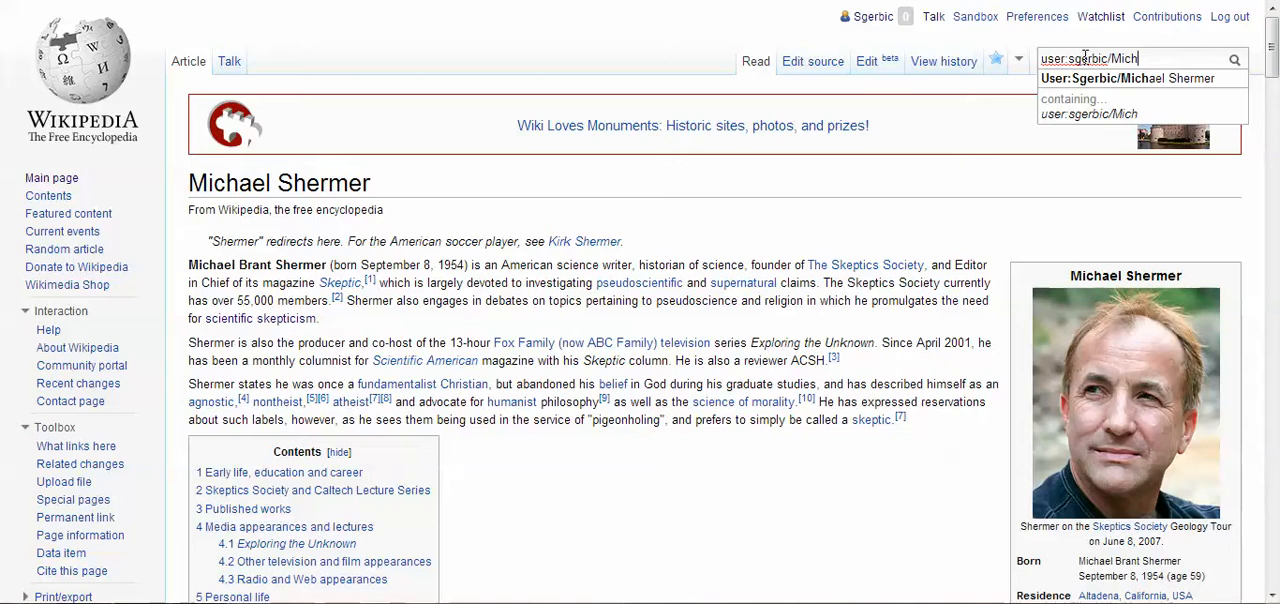
{"action": "key", "text": "BackSpace"}
{"action": "key", "text": "BackSpace"}
{"action": "key", "text": "BackSpace"}
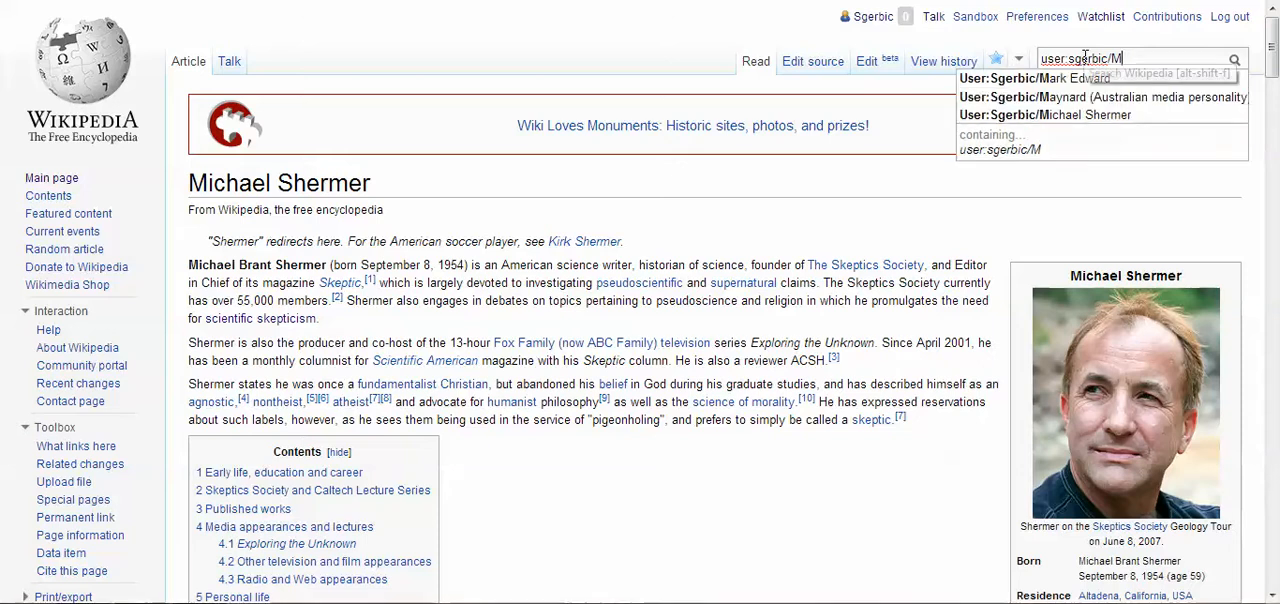
{"action": "type", "text": "i"}
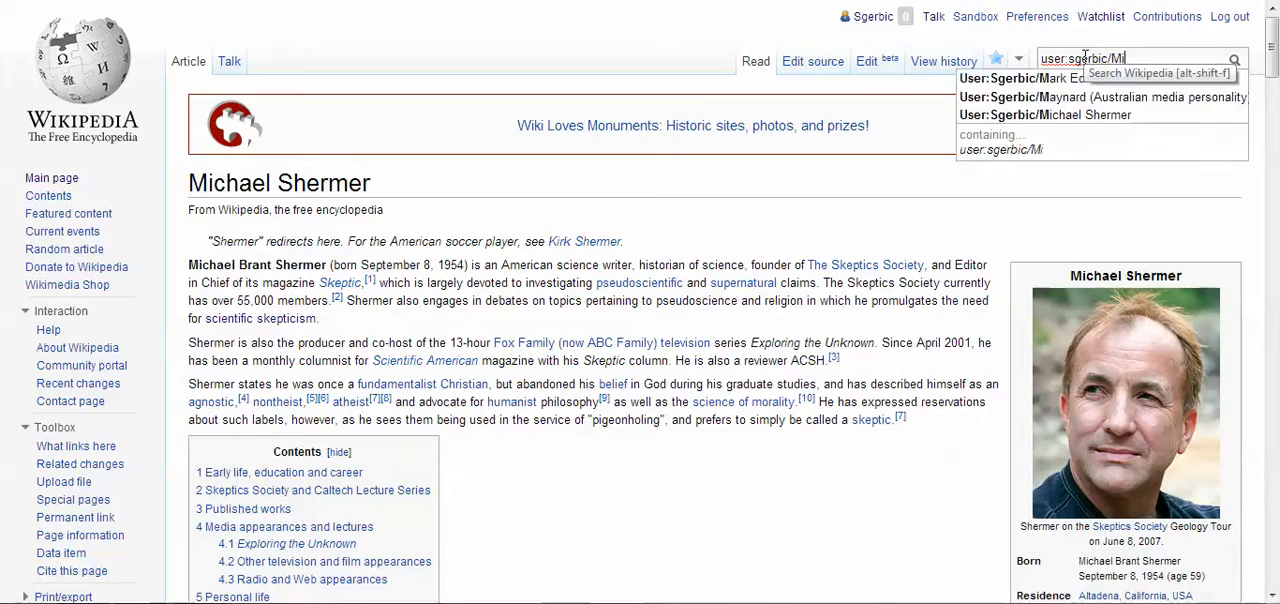
{"action": "type", "text": "ke Sher"}
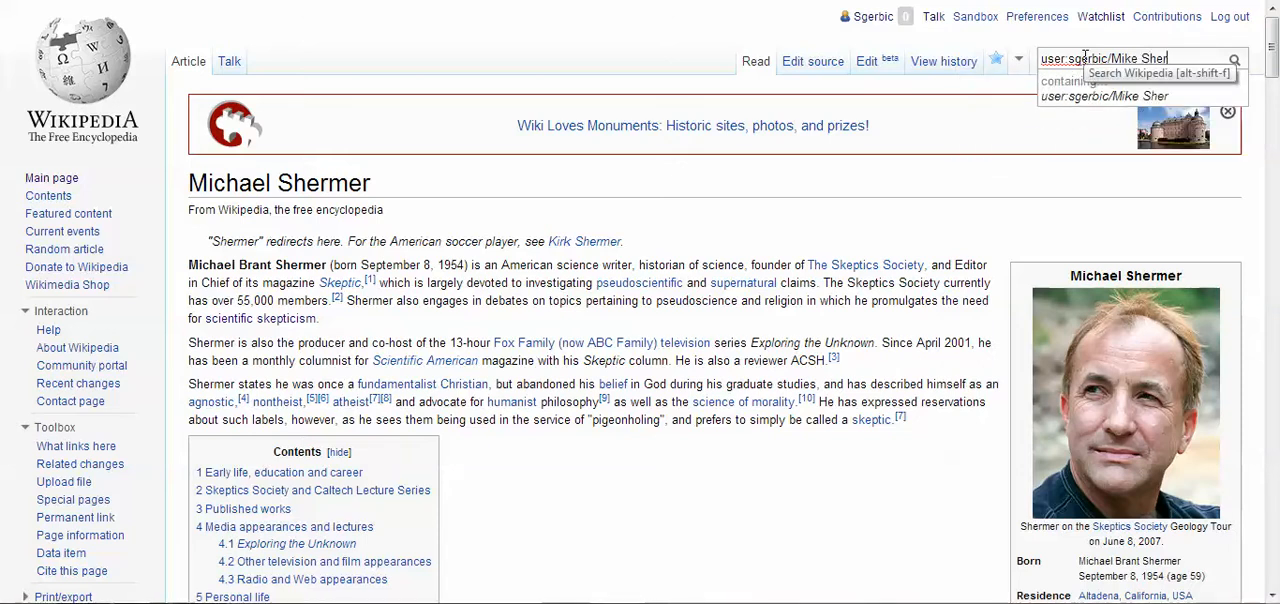
{"action": "type", "text": "mer"}
{"action": "key", "text": "Return"}
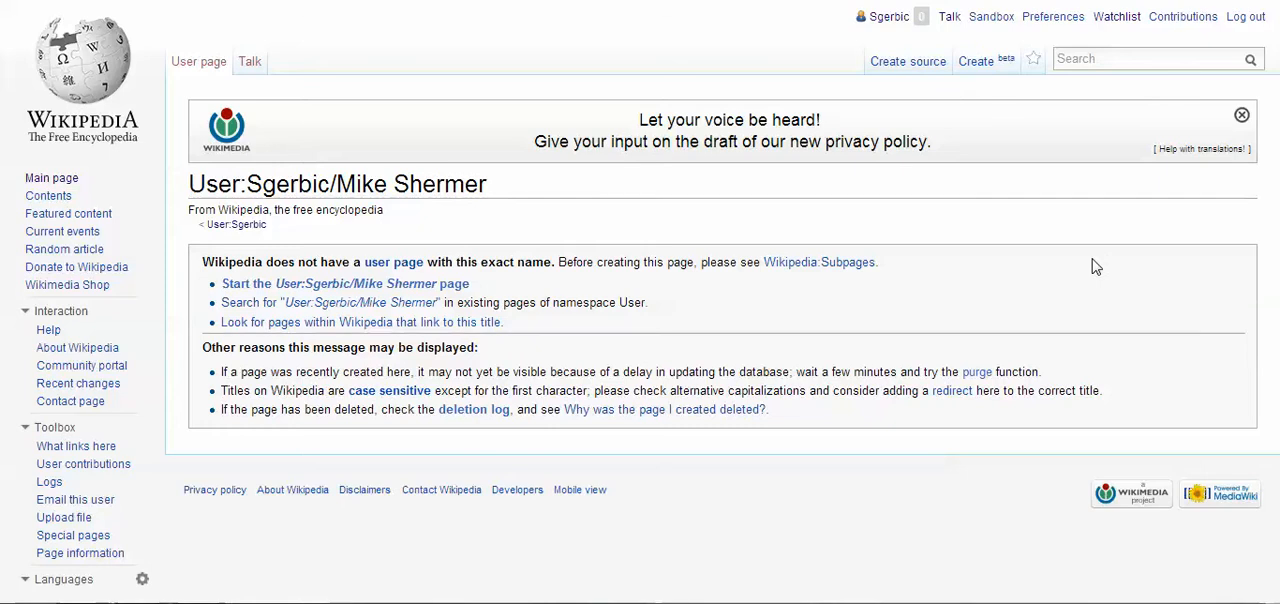
Start the new "Mike Shermer" user subpage in the source editor
{"action": "left_click", "coordinate": [414, 284]}
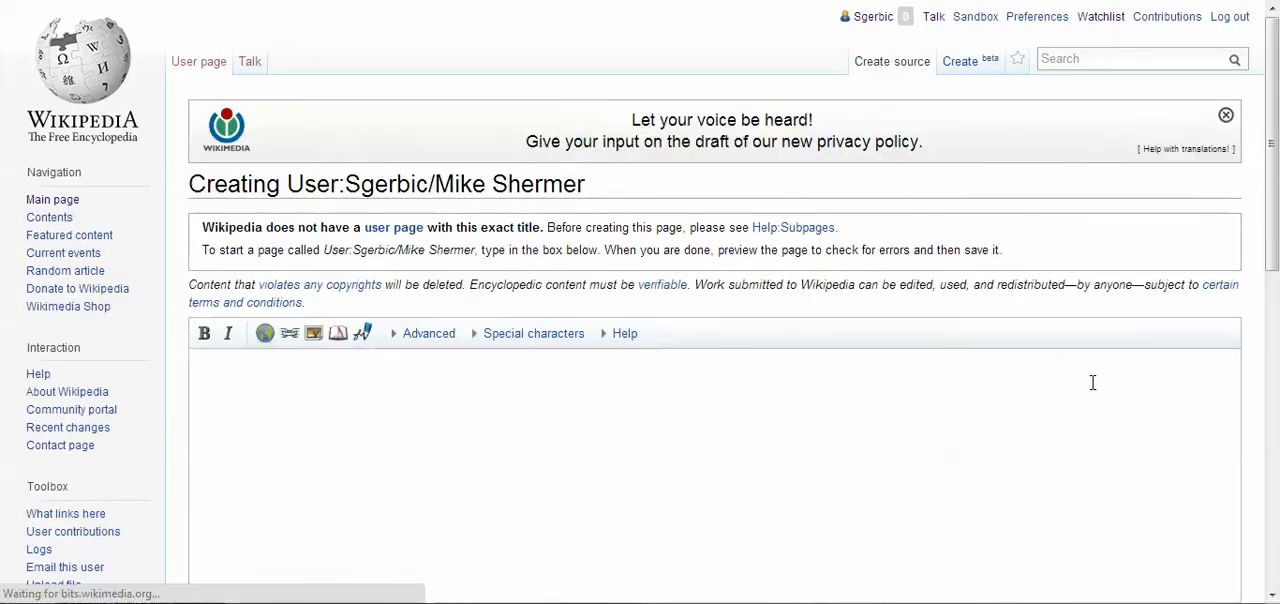
{"action": "scroll", "coordinate": [1093, 330], "scroll_direction": "down", "scroll_amount": 5}
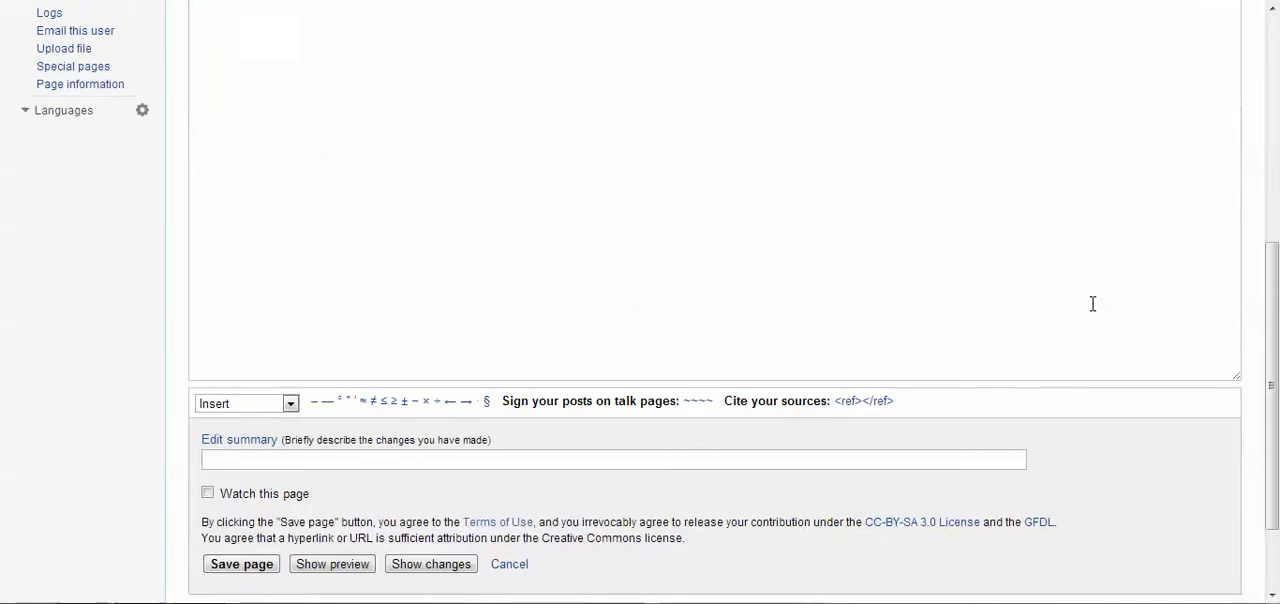
{"action": "scroll", "coordinate": [1093, 304], "scroll_direction": "up", "scroll_amount": 4}
Return to the German Michael Shermer article, open it for editing and look through its wikitext
{"action": "key", "text": "ctrl+Tab"}
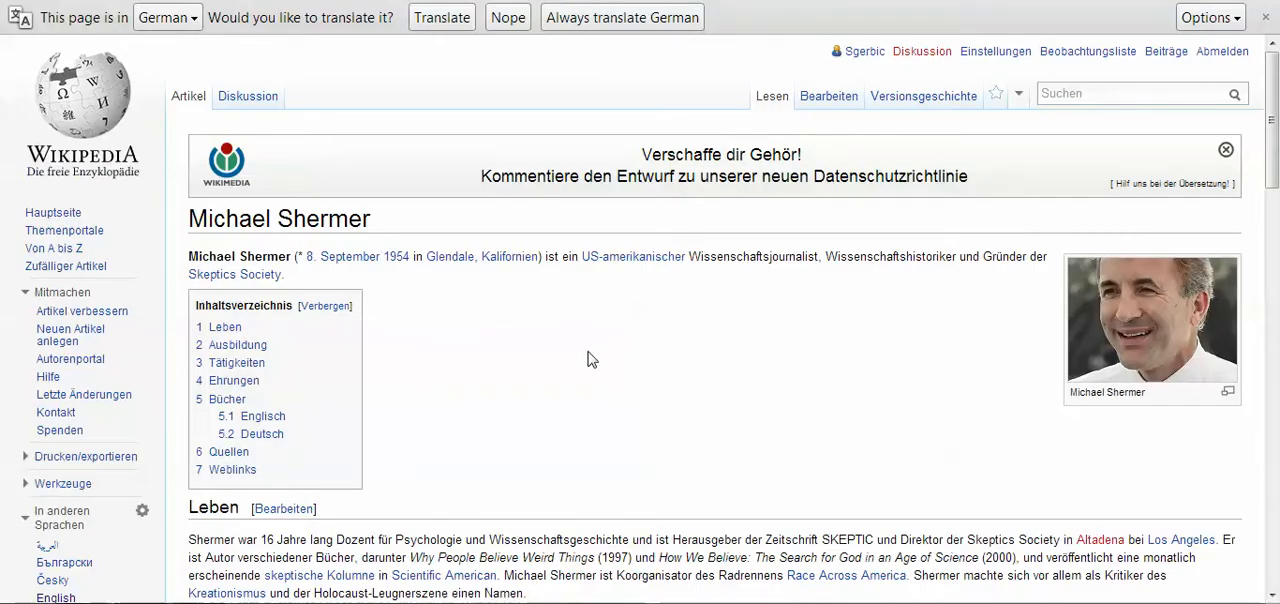
{"action": "left_click", "coordinate": [843, 97]}
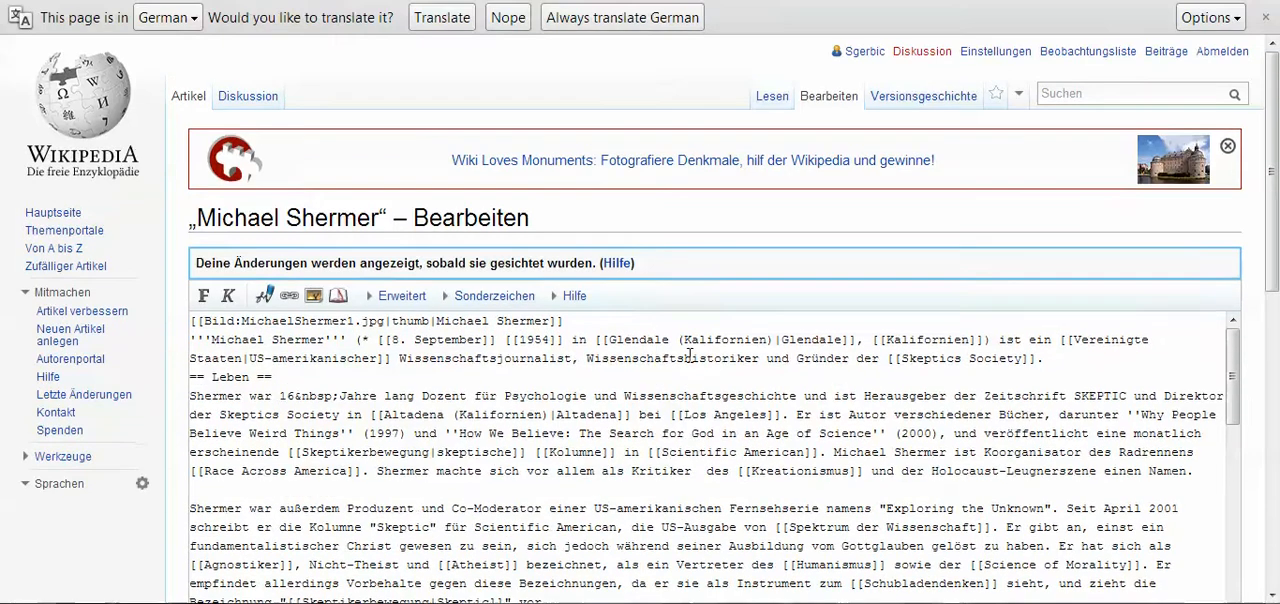
{"action": "scroll", "coordinate": [717, 301], "scroll_direction": "down", "scroll_amount": 7}
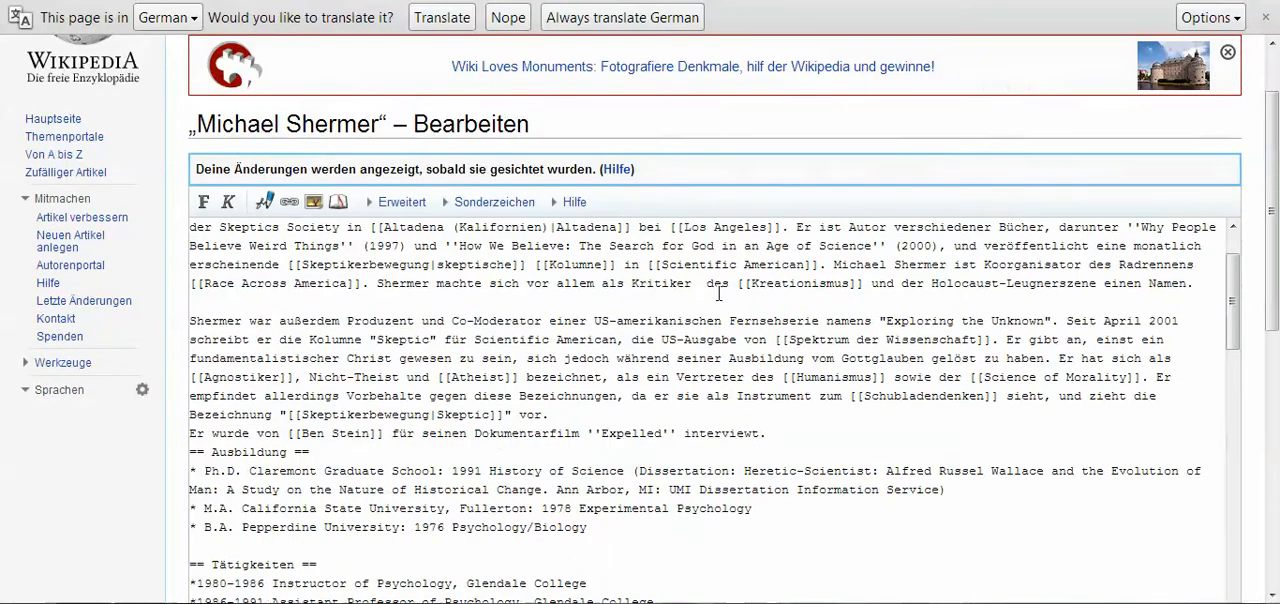
{"action": "scroll", "coordinate": [719, 291], "scroll_direction": "down", "scroll_amount": 3}
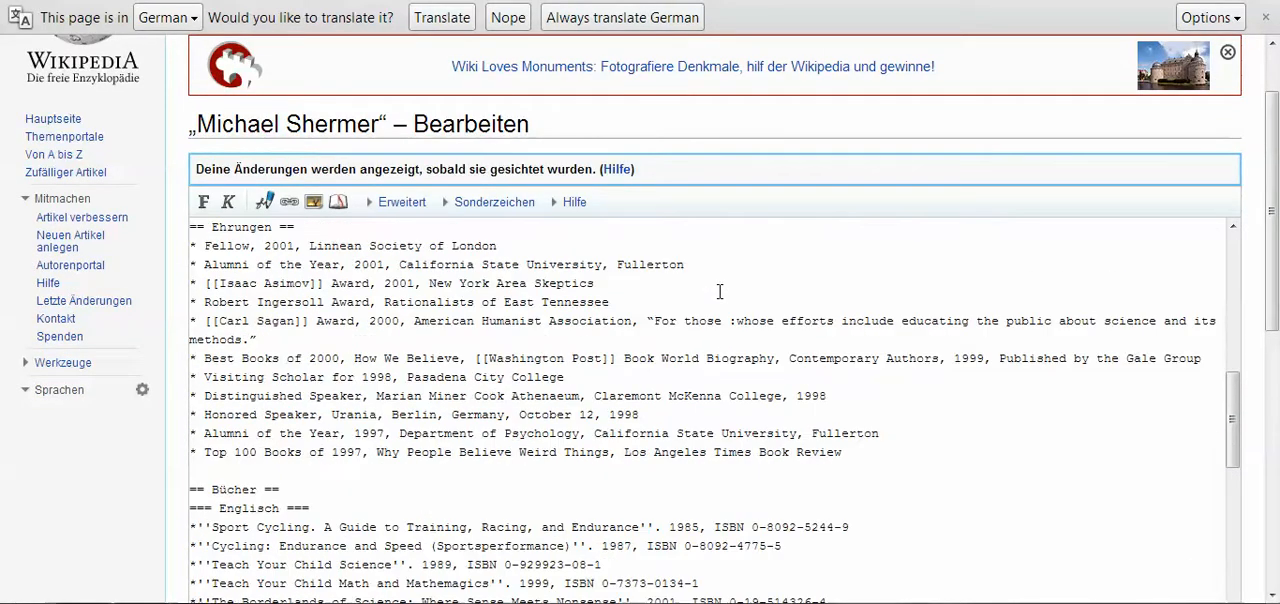
{"action": "scroll", "coordinate": [721, 288], "scroll_direction": "up", "scroll_amount": 8}
{"action": "scroll", "coordinate": [723, 285], "scroll_direction": "up", "scroll_amount": 4}
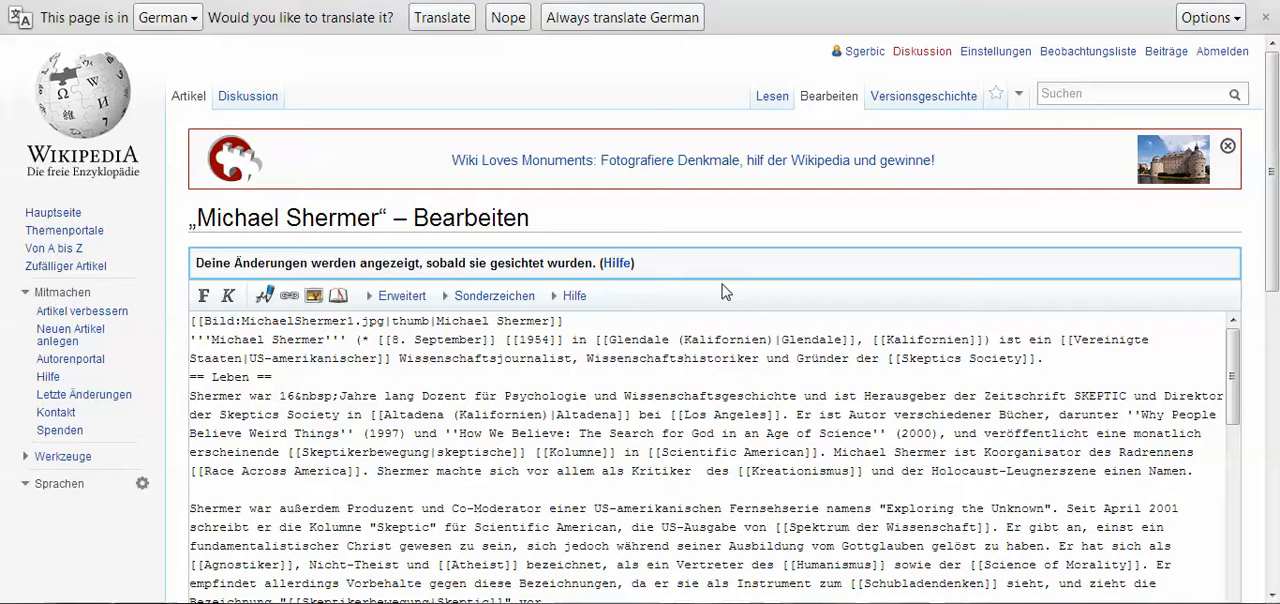
Copy the entire wikitext of the German Michael Shermer article into the empty "Mike Shermer" user subpage
{"action": "key", "text": "ctrl+a"}
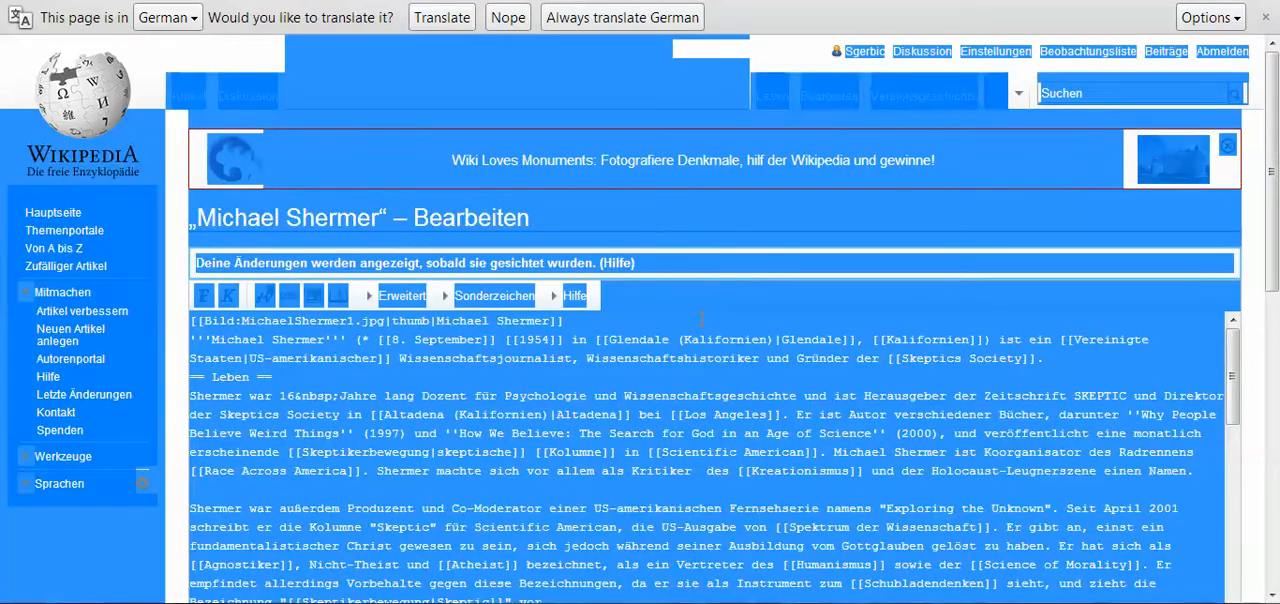
{"action": "left_click", "coordinate": [701, 318]}
{"action": "key", "text": "ctrl+a"}
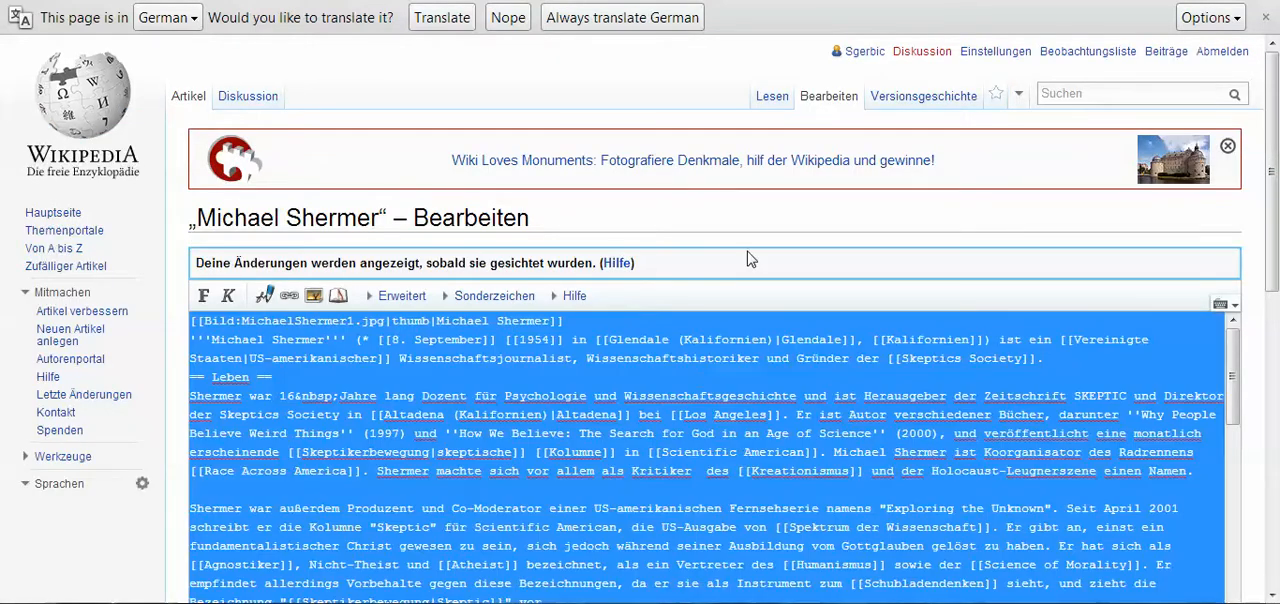
{"action": "key", "text": "ctrl+Tab"}
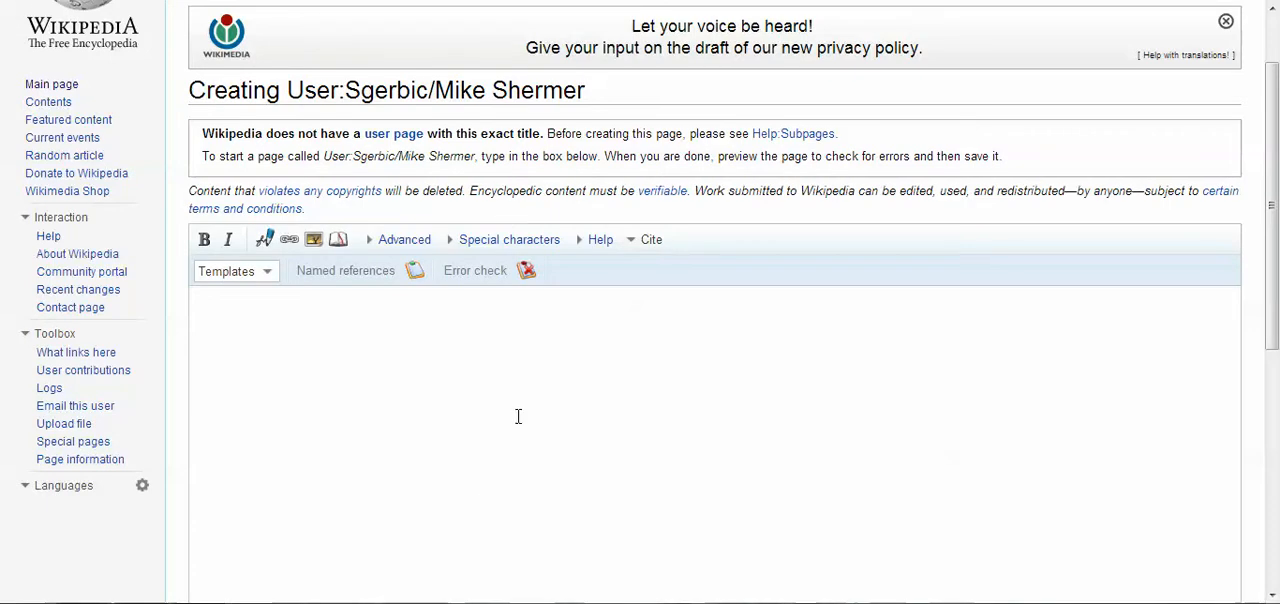
{"action": "left_click", "coordinate": [518, 350]}
{"action": "key", "text": "ctrl+v"}
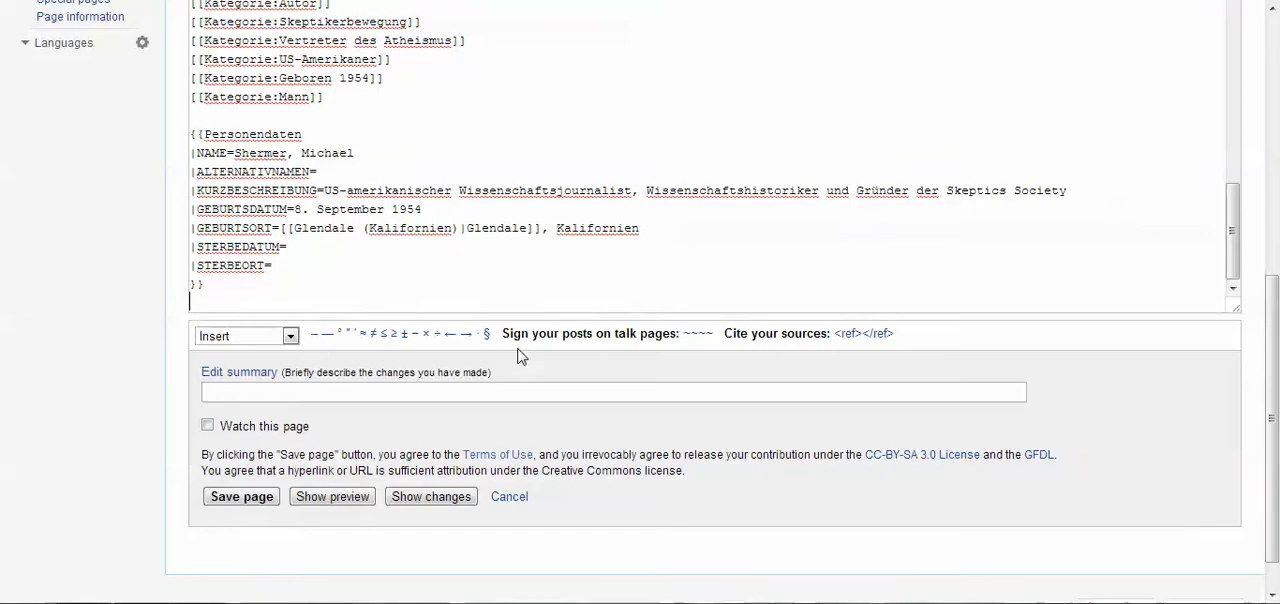
Preview the "Mike Shermer" subpage and look through its rendered introduction and the Leben, Ausbildung and Tätigkeiten sections
{"action": "scroll", "coordinate": [649, 250], "scroll_direction": "up", "scroll_amount": 5}
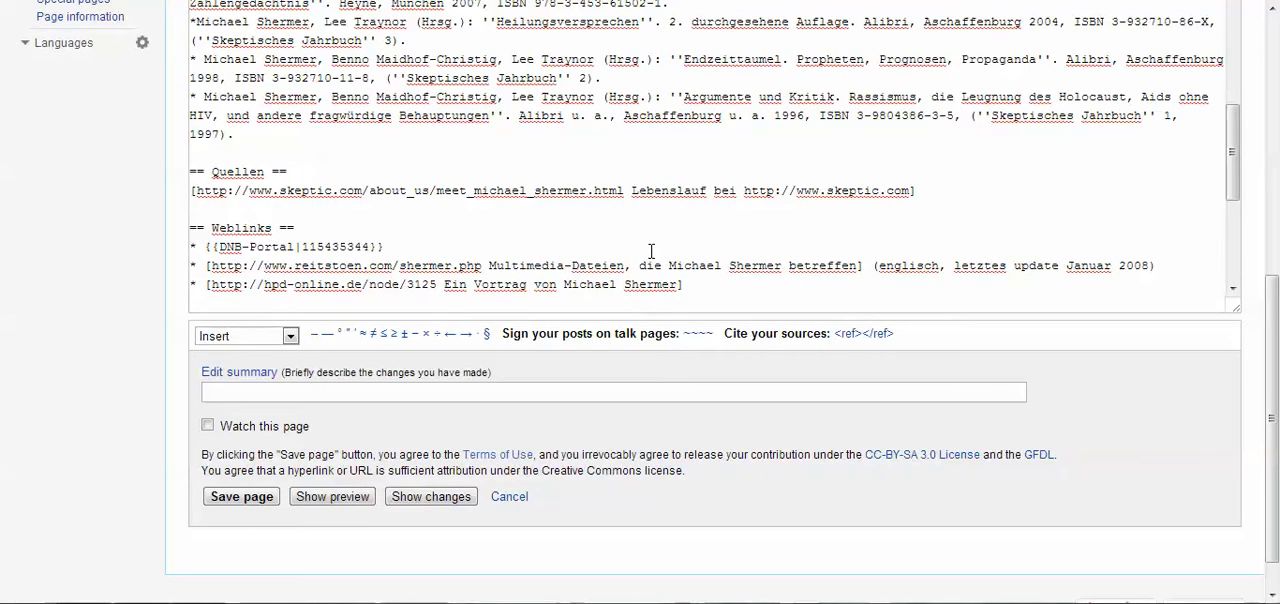
{"action": "scroll", "coordinate": [651, 250], "scroll_direction": "up", "scroll_amount": 20}
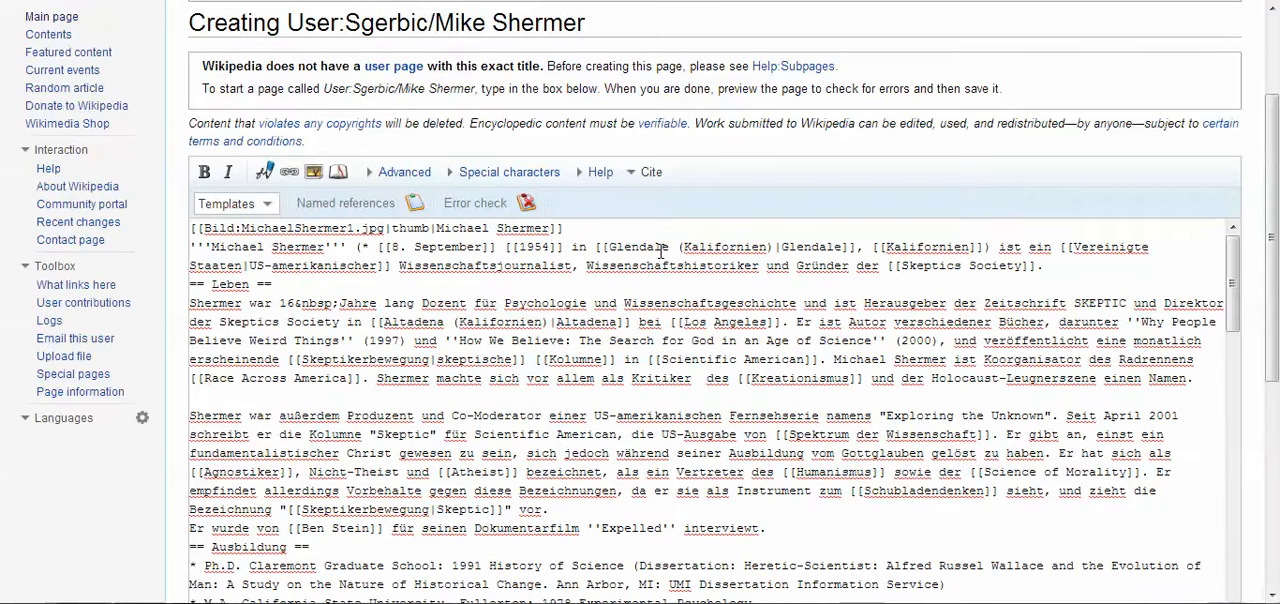
{"action": "left_click_drag", "start_coordinate": [1233, 300], "coordinate": [1150, 256]}
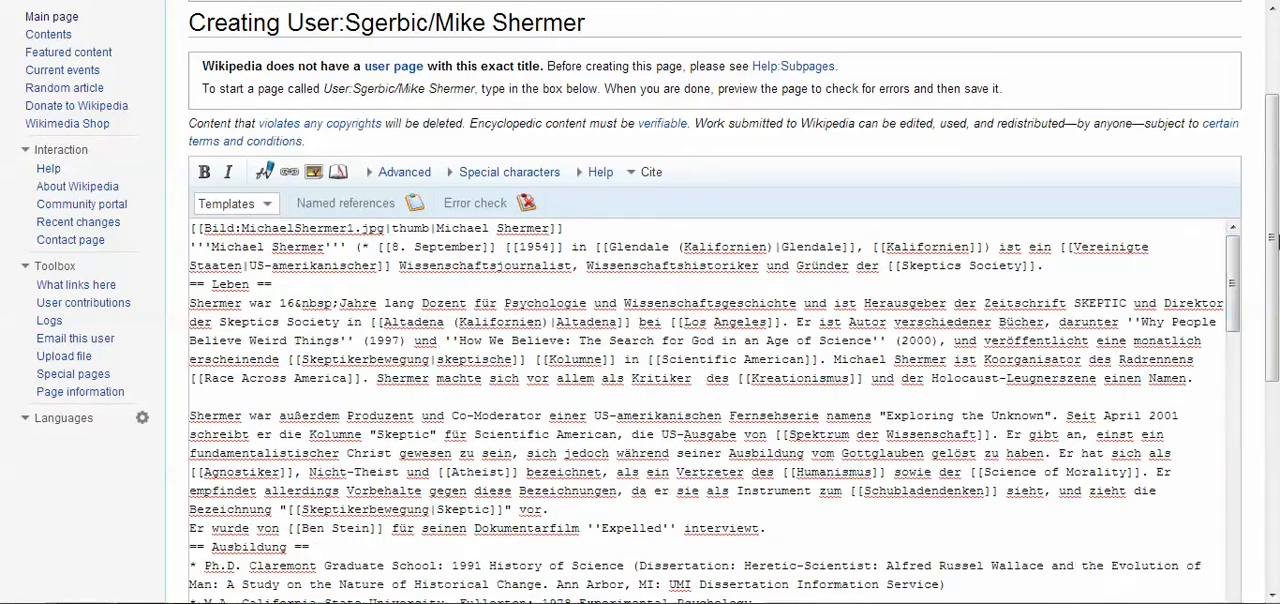
{"action": "left_click_drag", "start_coordinate": [1272, 262], "coordinate": [1236, 374]}
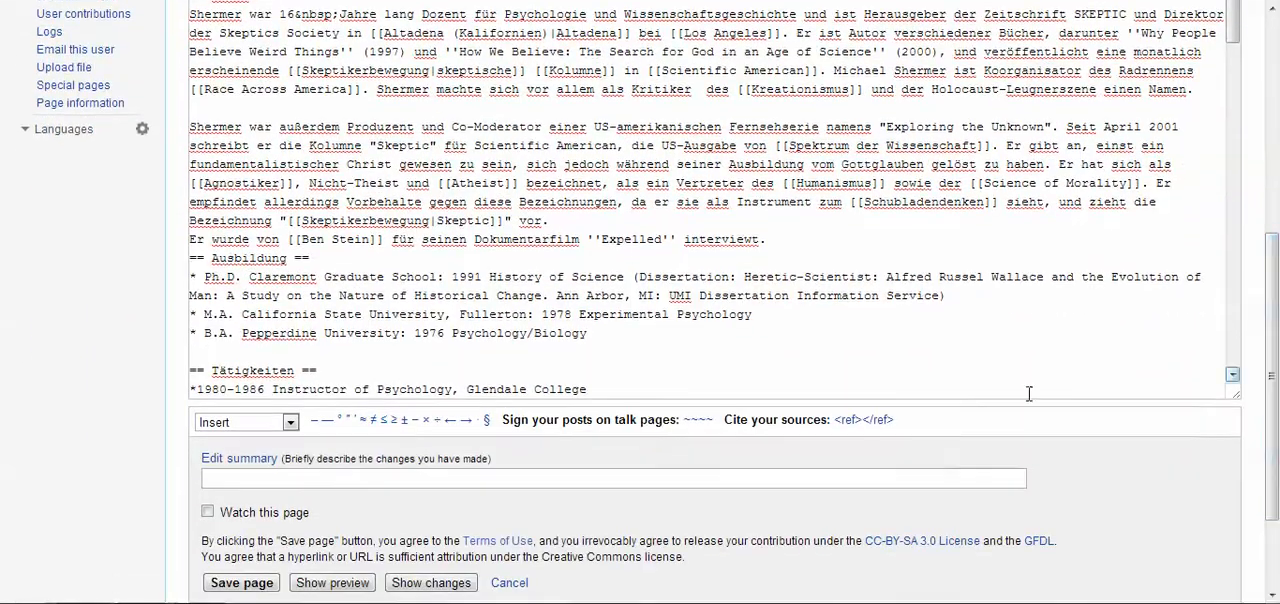
{"action": "left_click", "coordinate": [333, 582]}
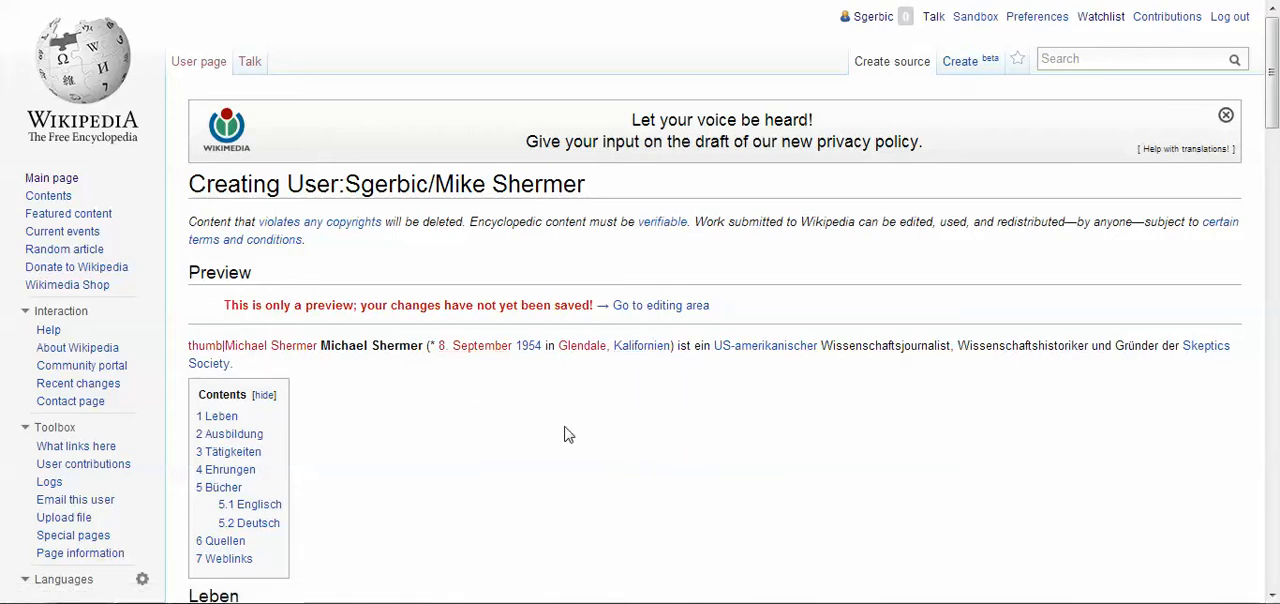
{"action": "scroll", "coordinate": [683, 455], "scroll_direction": "down", "scroll_amount": 3}
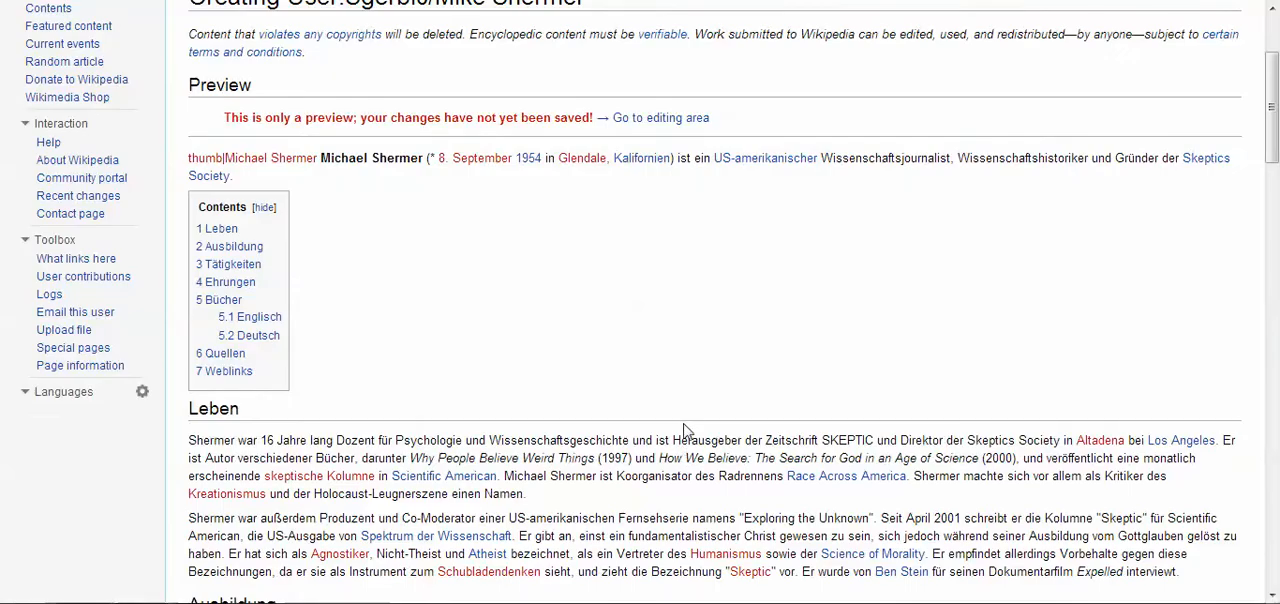
{"action": "scroll", "coordinate": [687, 410], "scroll_direction": "down", "scroll_amount": 2}
{"action": "scroll", "coordinate": [800, 415], "scroll_direction": "down", "scroll_amount": 1}
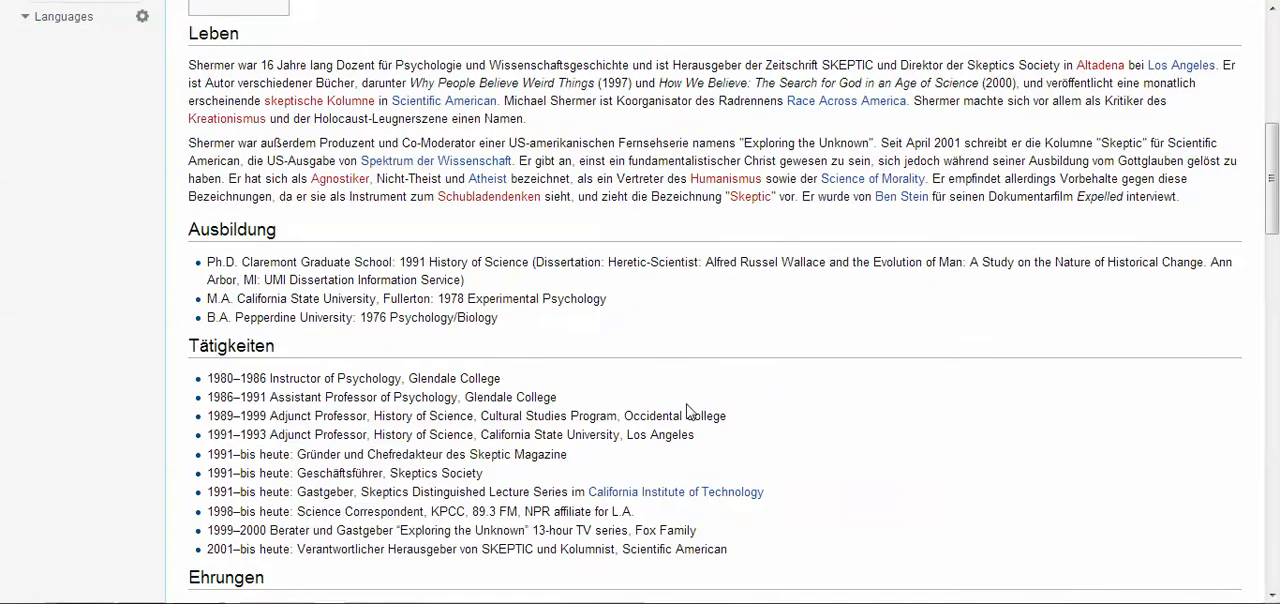
{"action": "scroll", "coordinate": [786, 420], "scroll_direction": "up", "scroll_amount": 6}
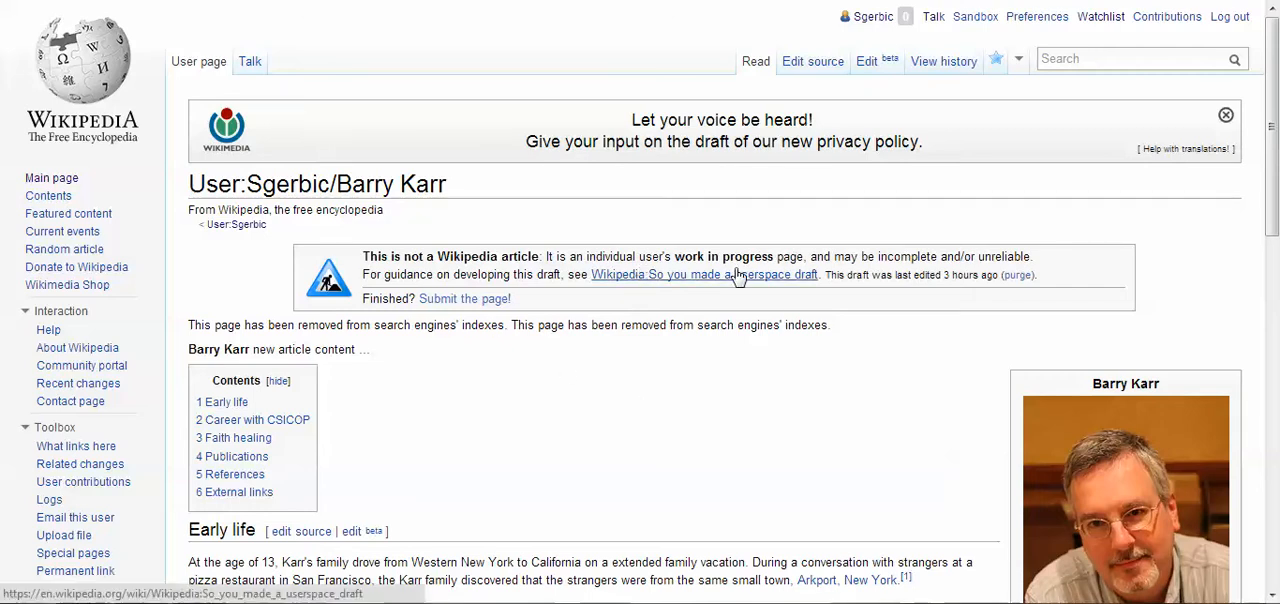
Open the source of the Barry Karr user draft and copy its userspace draft template, NOINDEX tag and search-engine notice
{"action": "mouse_move", "coordinate": [738, 275]}
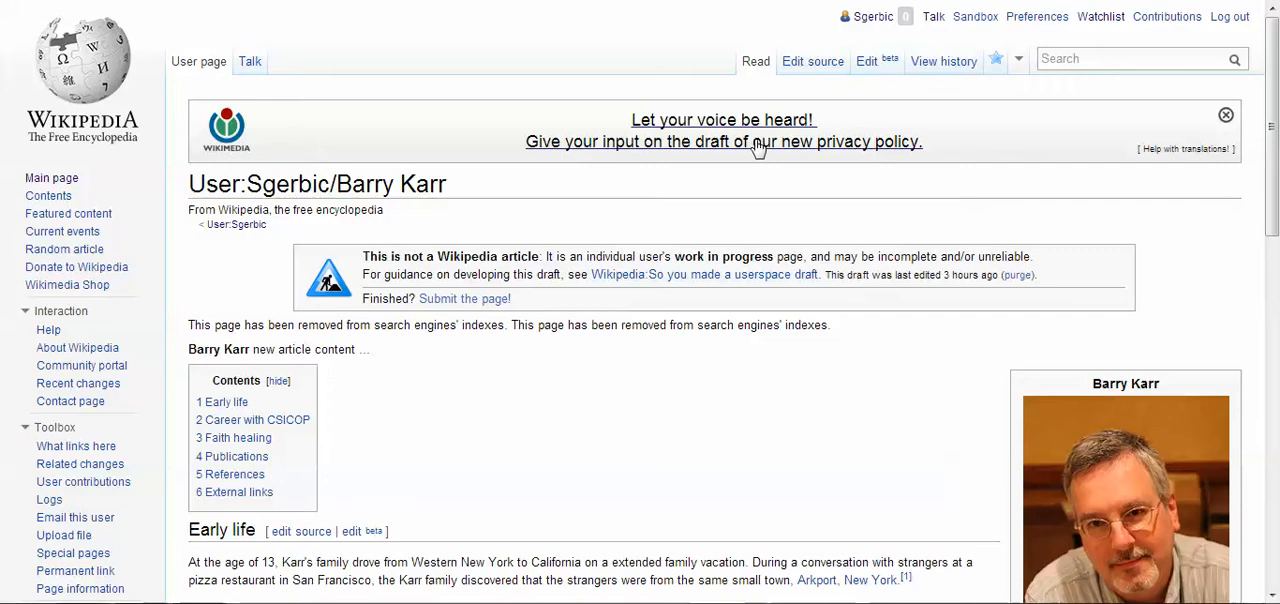
{"action": "left_click", "coordinate": [815, 64]}
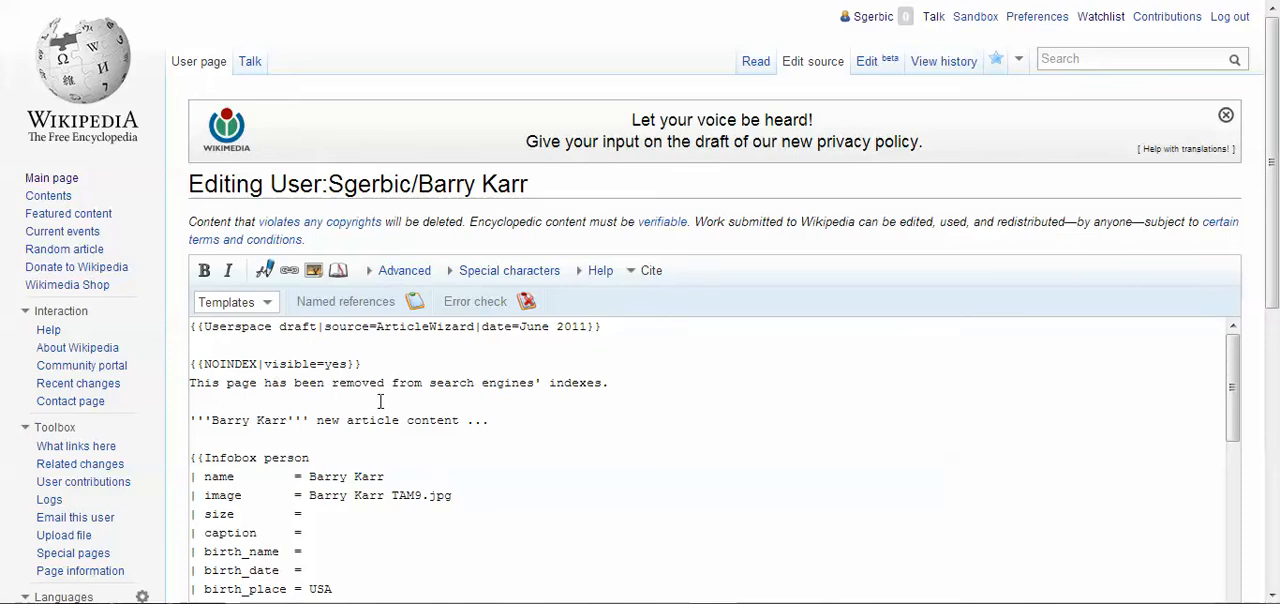
{"action": "left_click_drag", "start_coordinate": [642, 383], "coordinate": [170, 318]}
{"action": "key", "text": "ctrl+c"}
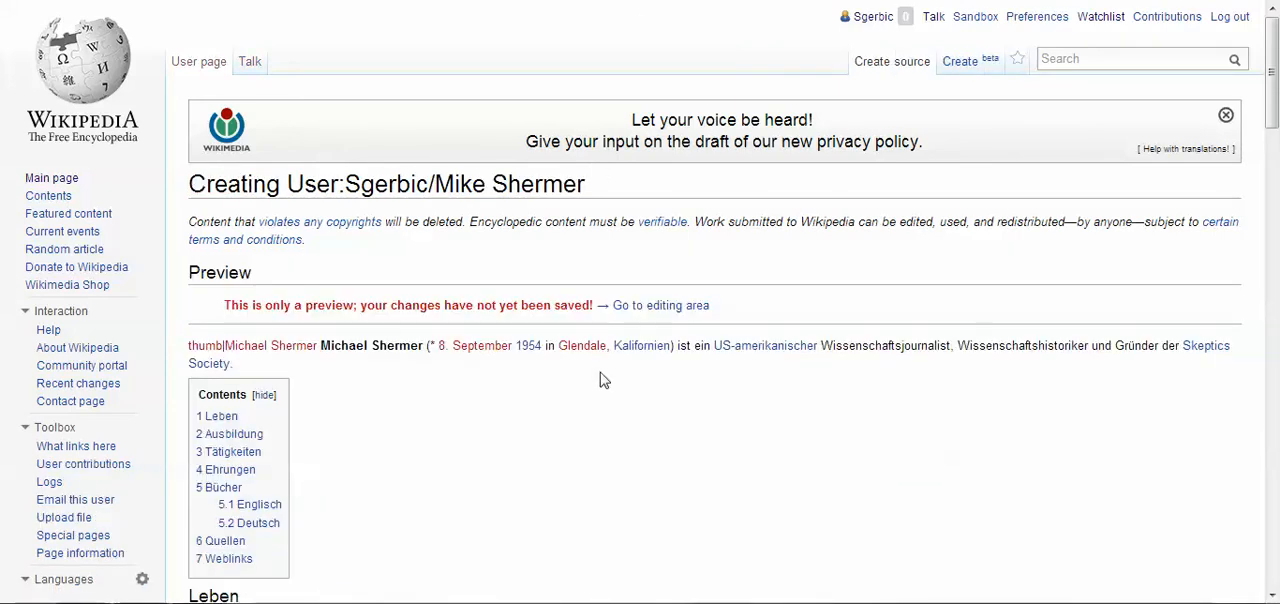
Insert the copied userspace draft and NOINDEX header above the image line at the start of the "Mike Shermer" subpage's wikitext
{"action": "scroll", "coordinate": [783, 420], "scroll_direction": "down", "scroll_amount": 8}
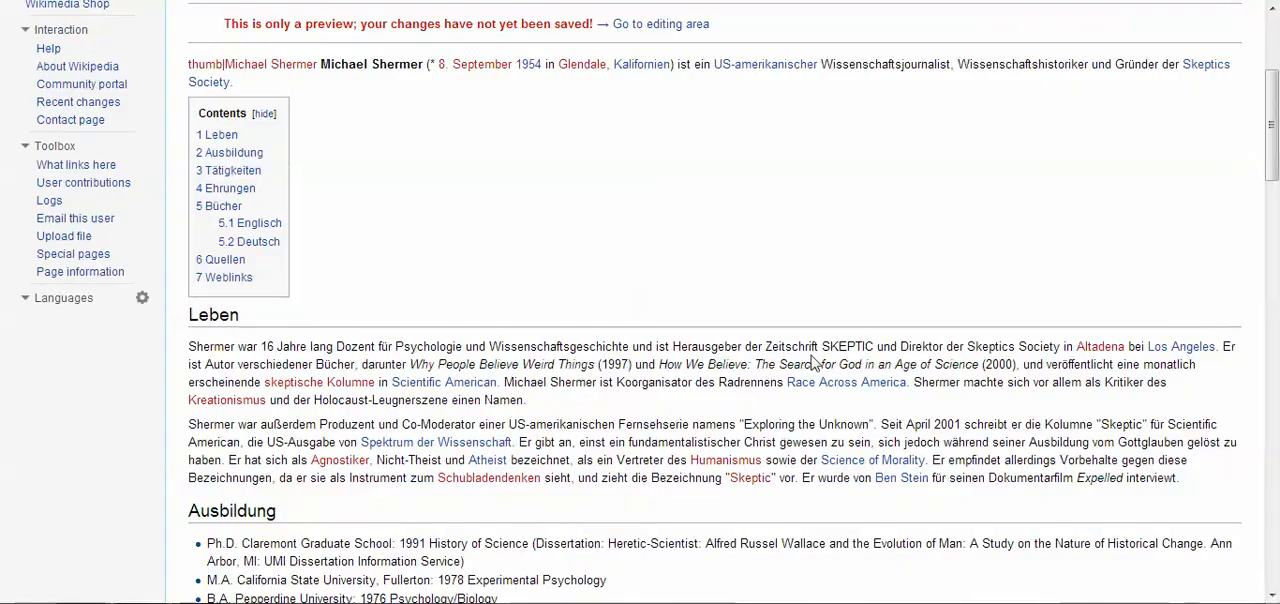
{"action": "scroll", "coordinate": [815, 352], "scroll_direction": "down", "scroll_amount": 10}
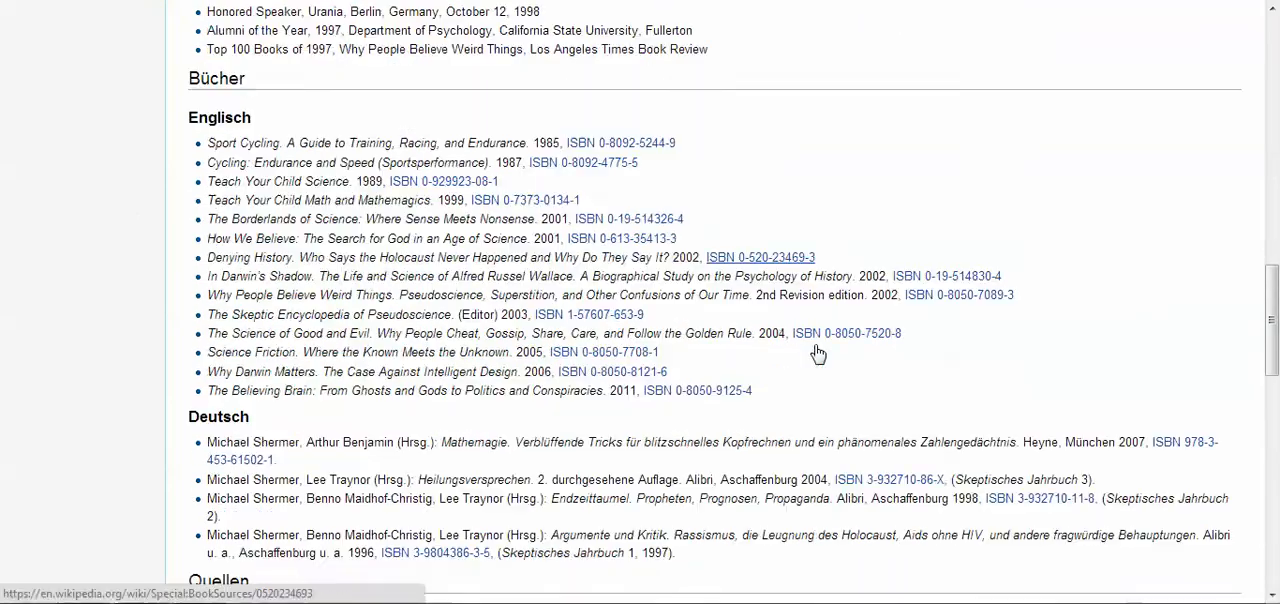
{"action": "scroll", "coordinate": [815, 352], "scroll_direction": "down", "scroll_amount": 8}
{"action": "scroll", "coordinate": [815, 352], "scroll_direction": "up", "scroll_amount": 7}
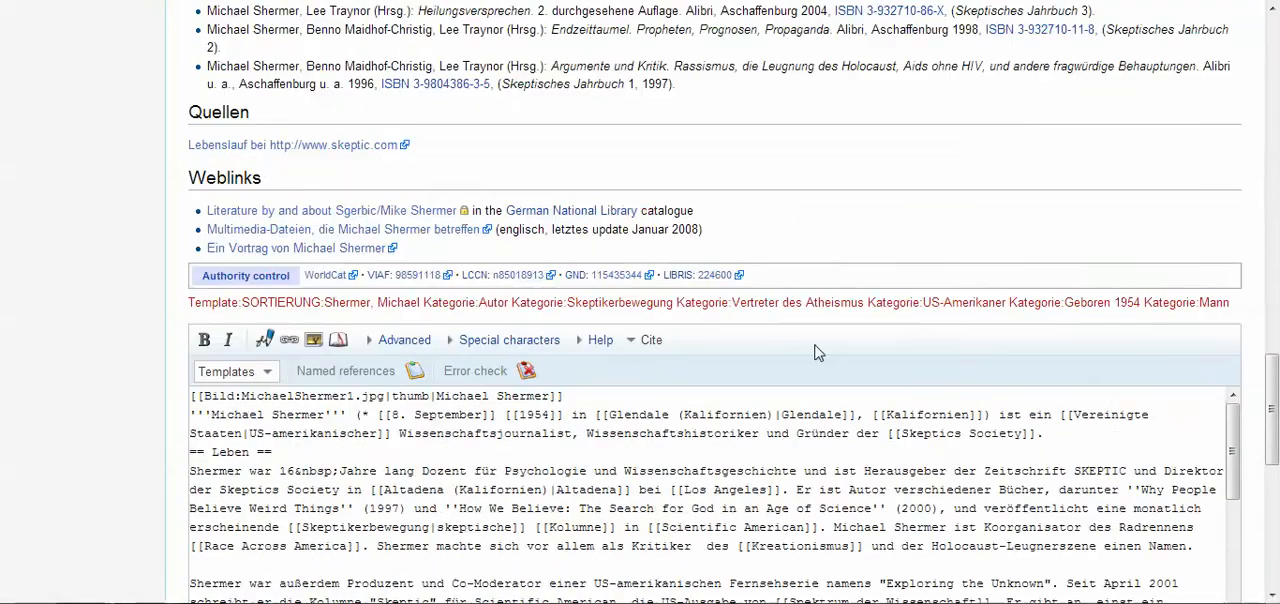
{"action": "left_click_drag", "start_coordinate": [1271, 412], "coordinate": [1258, 526]}
{"action": "left_click", "coordinate": [697, 168]}
{"action": "scroll", "coordinate": [697, 168], "scroll_direction": "up", "scroll_amount": 3}
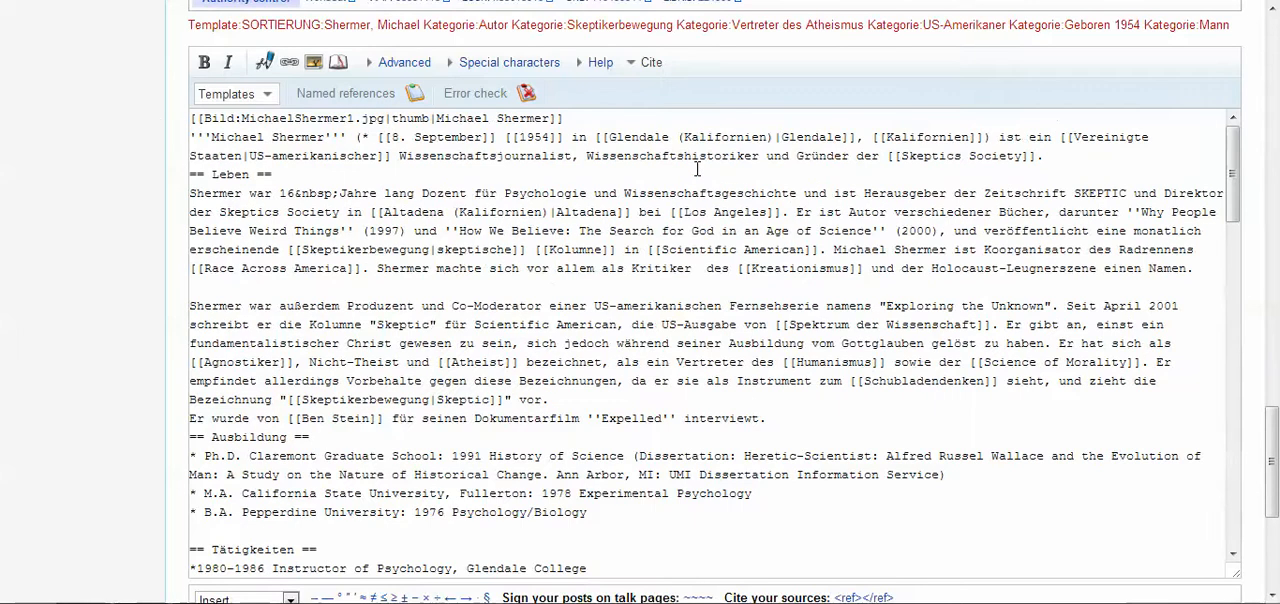
{"action": "left_click", "coordinate": [193, 116]}
{"action": "key", "text": "Return"}
{"action": "key", "text": "Return"}
{"action": "key", "text": "Return"}
{"action": "key", "text": "Up"}
{"action": "key", "text": "Up"}
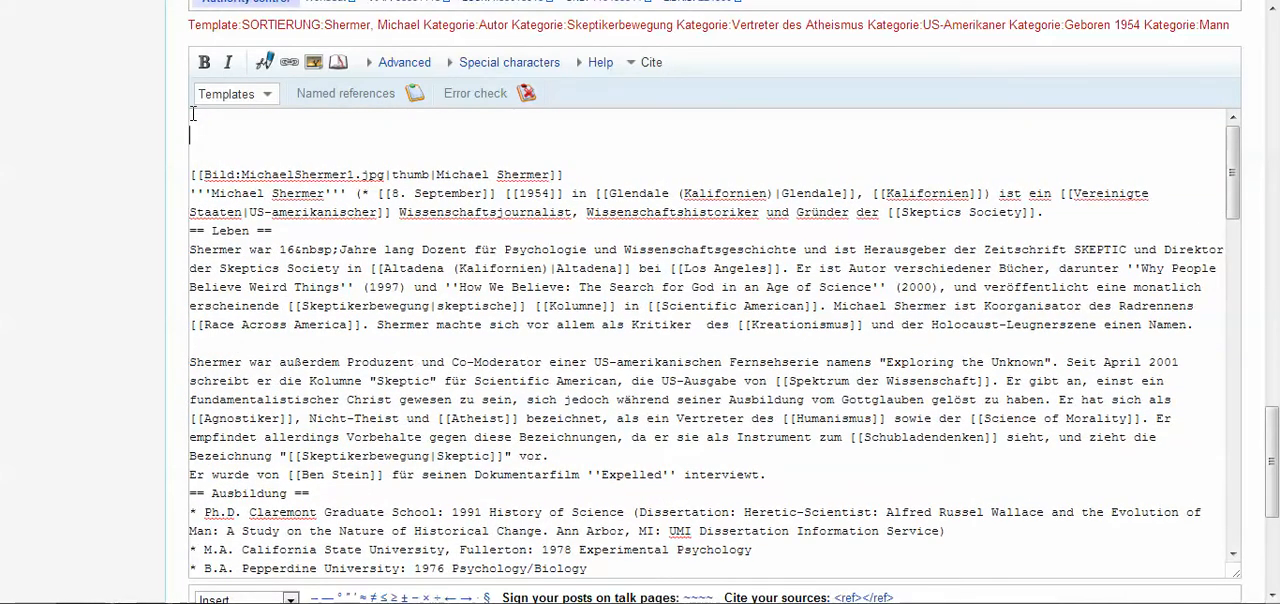
{"action": "key", "text": "ctrl+v"}
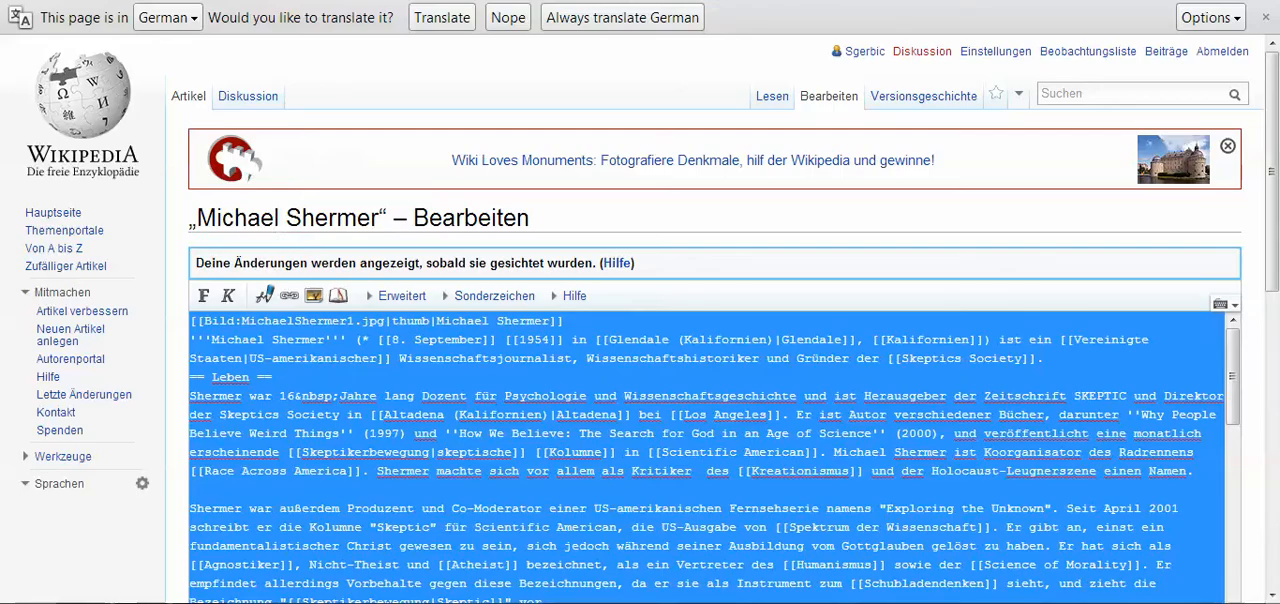
Leave the German article and open the English Wikipedia article on Michael Shermer by searching for "michael shermer"
{"action": "left_click", "coordinate": [866, 244]}
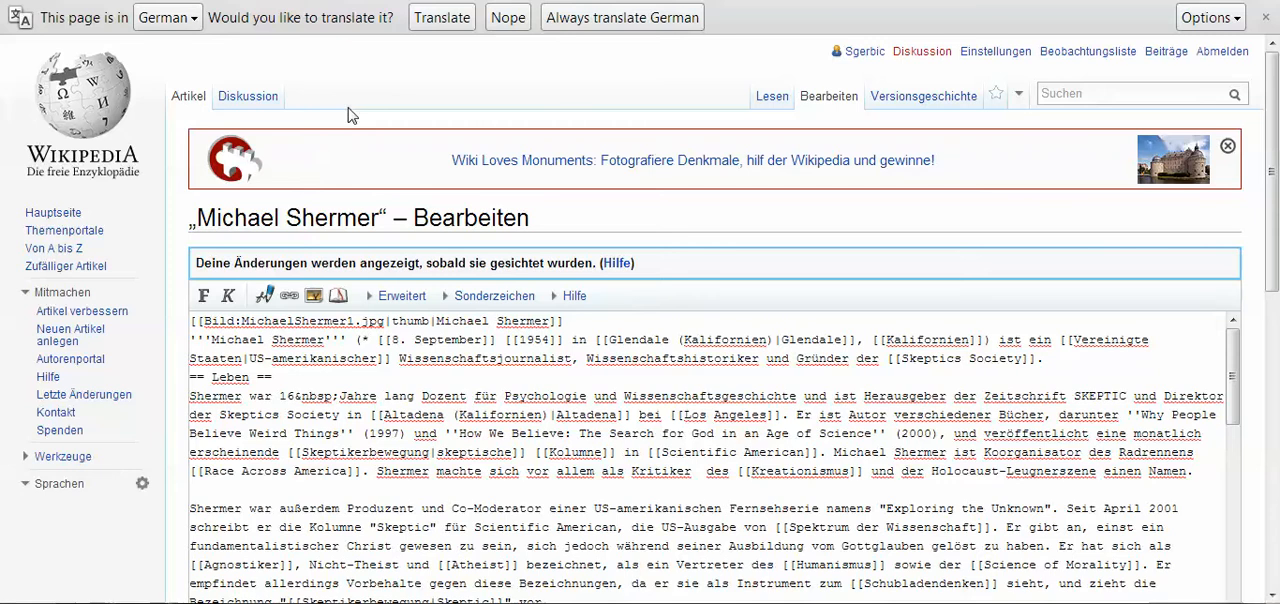
{"action": "left_click", "coordinate": [785, 100]}
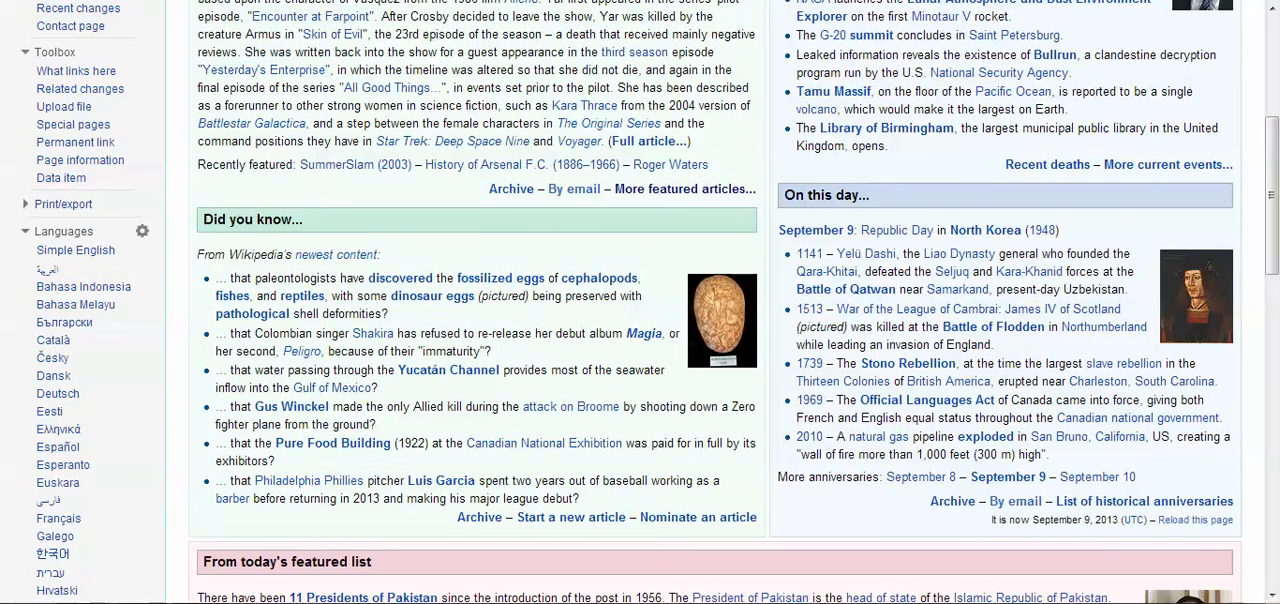
{"action": "scroll", "coordinate": [908, 42], "scroll_direction": "up", "scroll_amount": 4}
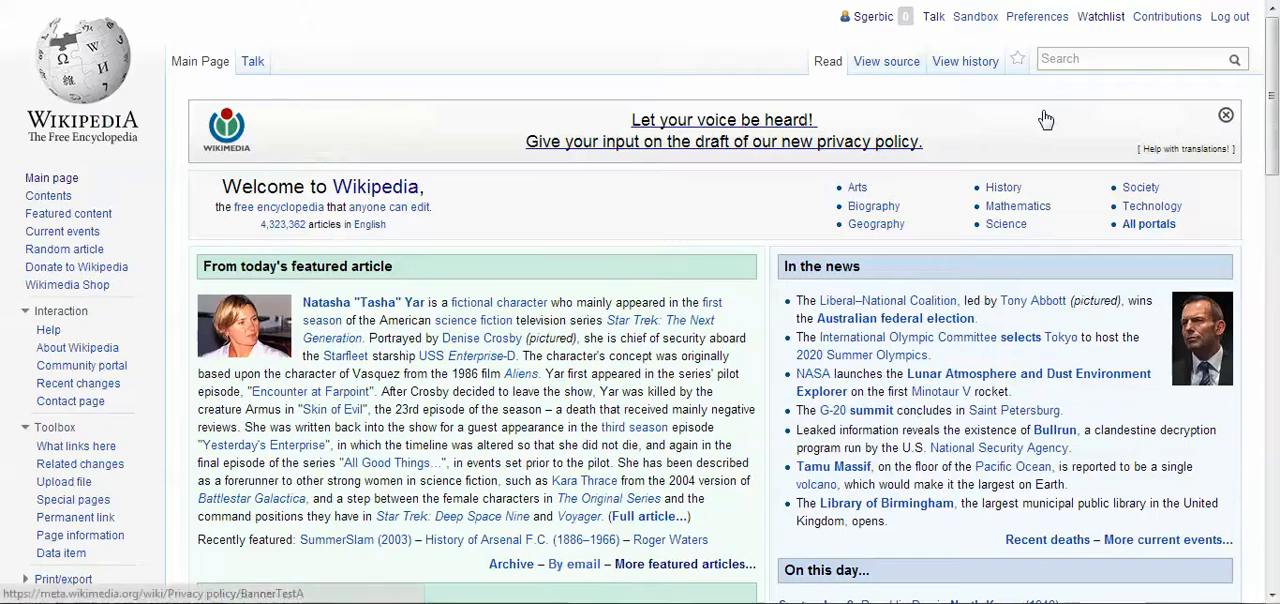
{"action": "left_click", "coordinate": [1108, 61]}
{"action": "type", "text": "michael sher"}
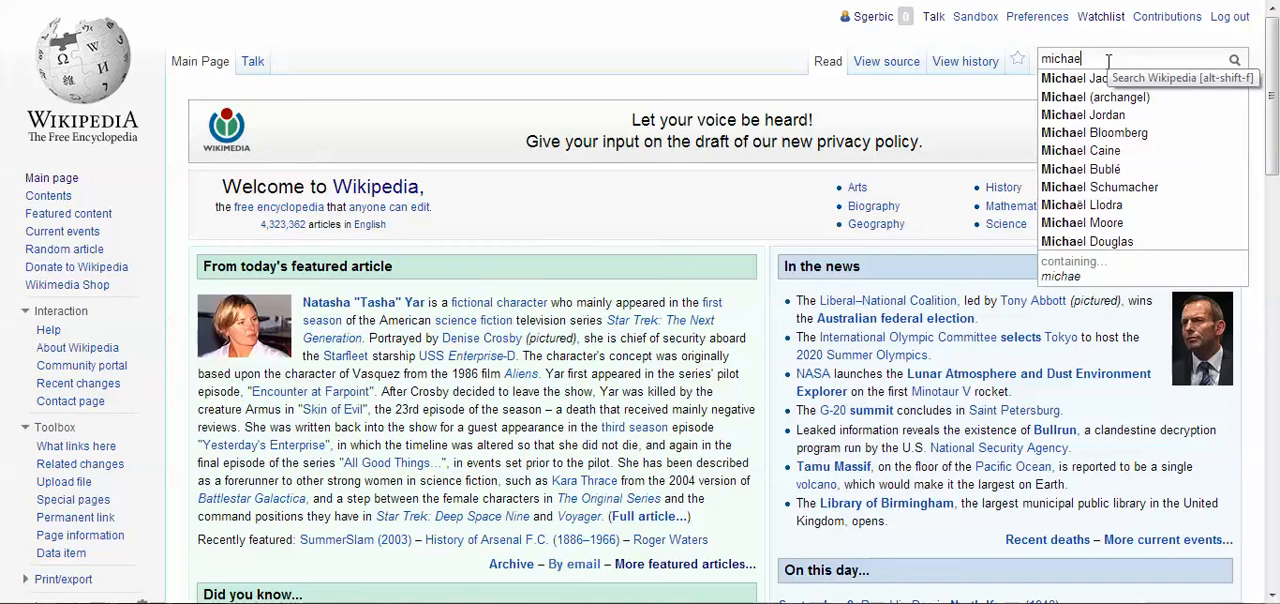
{"action": "type", "text": "mer"}
{"action": "key", "text": "Return"}
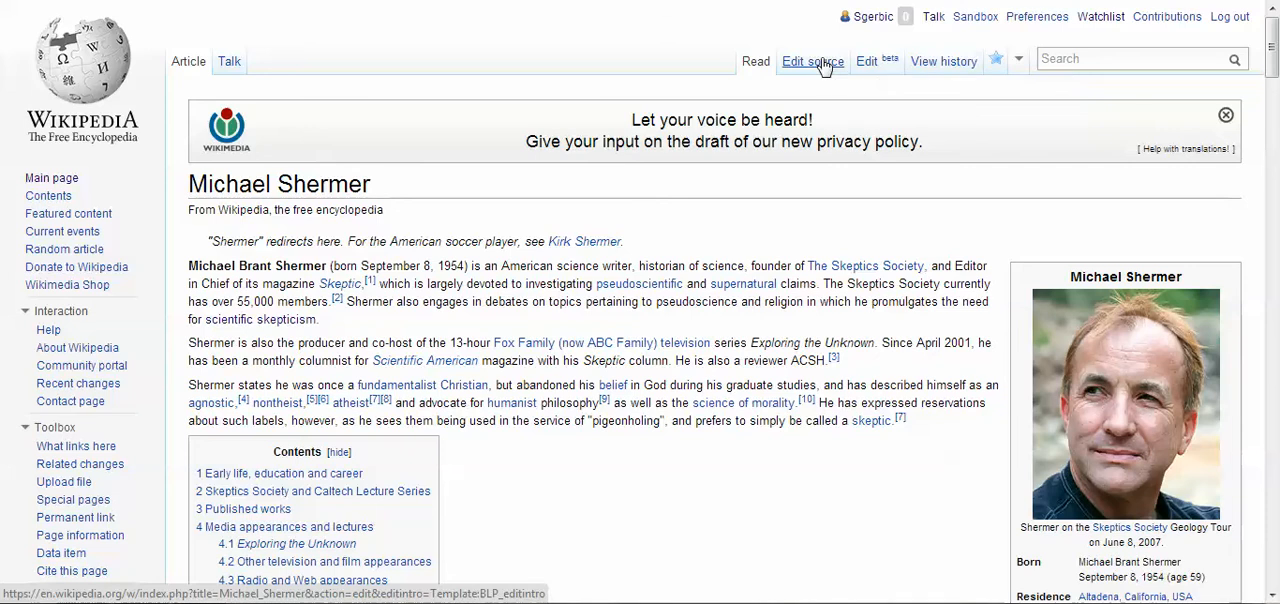
Open the source of the English Michael Shermer article and copy its lead paragraphs, starting at "Michael Brant Shermer" after the infobox
{"action": "left_click", "coordinate": [824, 66]}
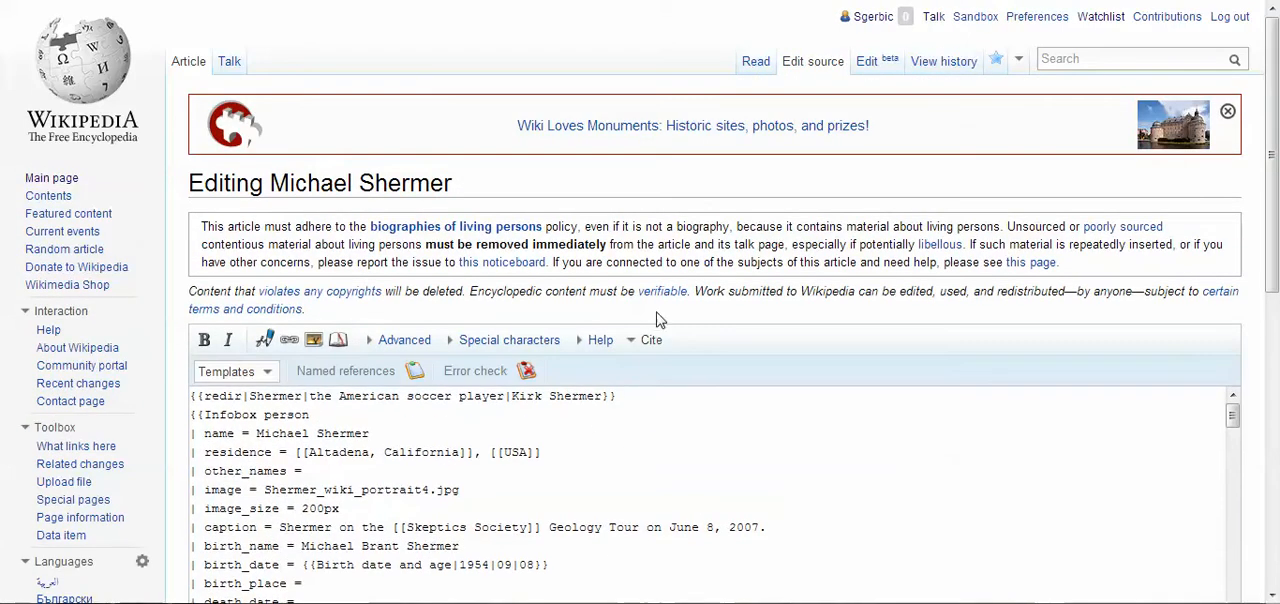
{"action": "scroll", "coordinate": [657, 309], "scroll_direction": "down", "scroll_amount": 5}
{"action": "scroll", "coordinate": [657, 309], "scroll_direction": "down", "scroll_amount": 7}
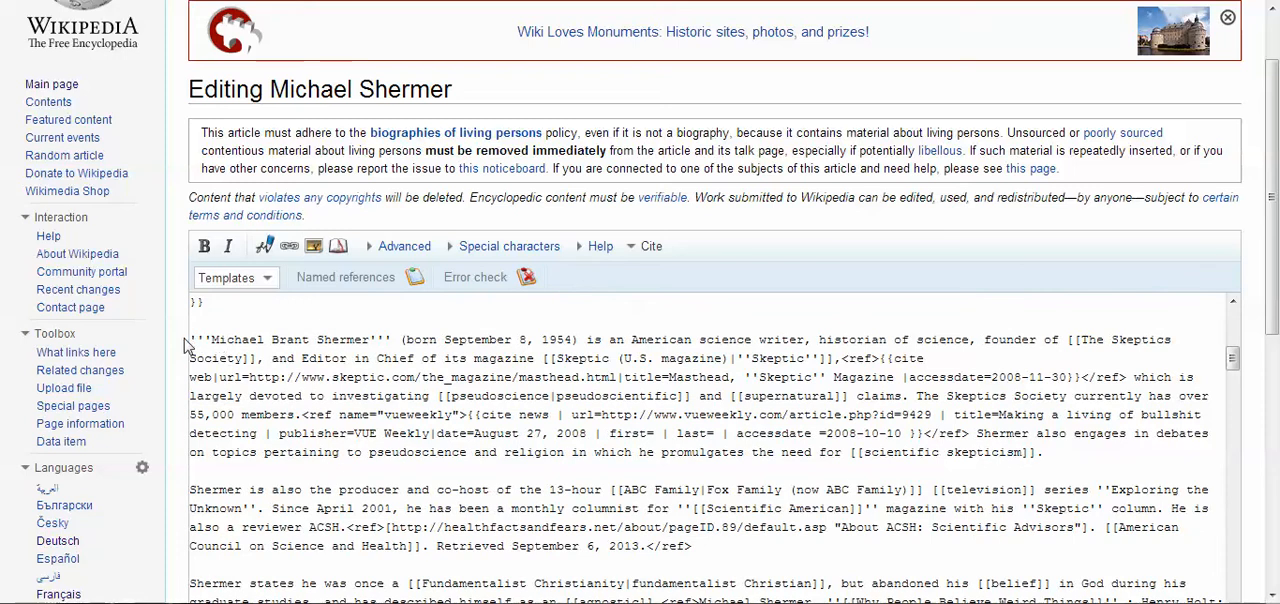
{"action": "left_click_drag", "start_coordinate": [192, 335], "coordinate": [507, 458]}
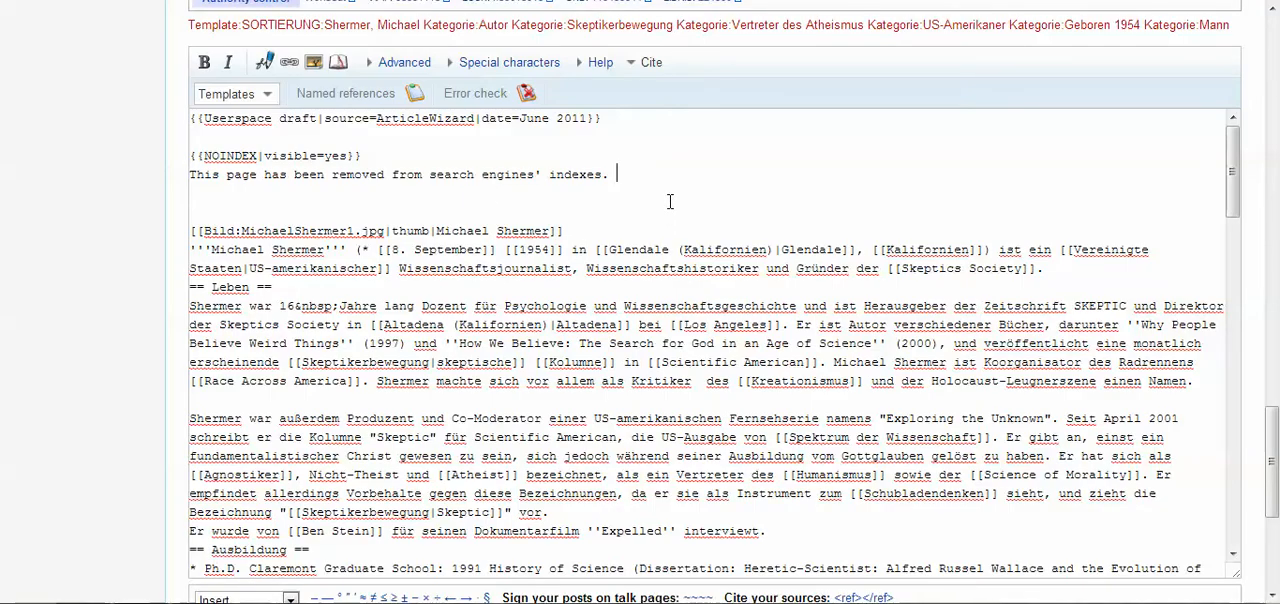
Paste the English lead paragraphs below the NOINDEX notice in the "Mike Shermer" subpage and remove the extra blank lines after them
{"action": "key", "text": "Return"}
{"action": "key", "text": "Return"}
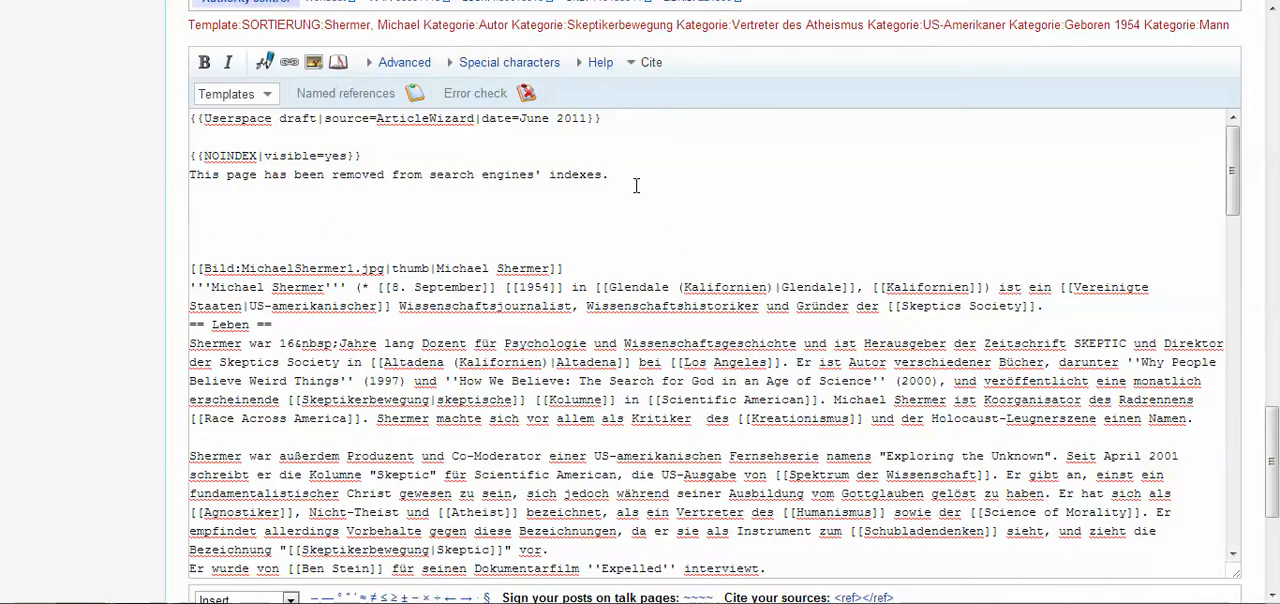
{"action": "key", "text": "ctrl+v"}
{"action": "key", "text": "Delete"}
{"action": "key", "text": "Delete"}
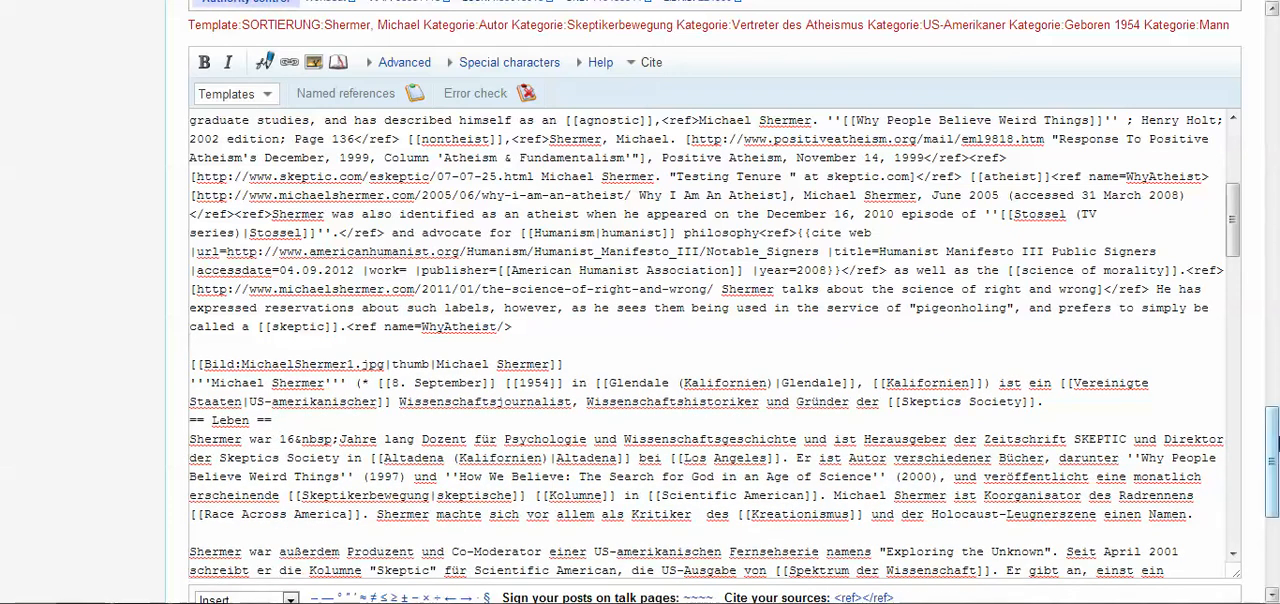
Preview the "Mike Shermer" subpage again and check the draft notice and the English lead above the German text
{"action": "left_click_drag", "start_coordinate": [1274, 458], "coordinate": [1274, 528]}
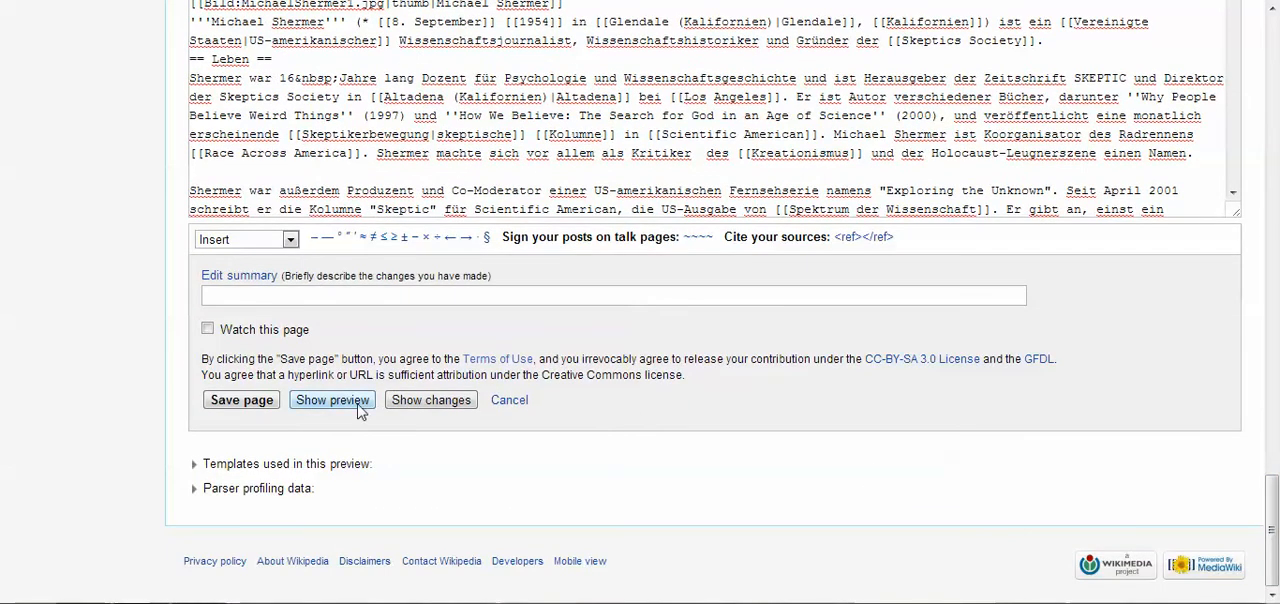
{"action": "left_click", "coordinate": [340, 403]}
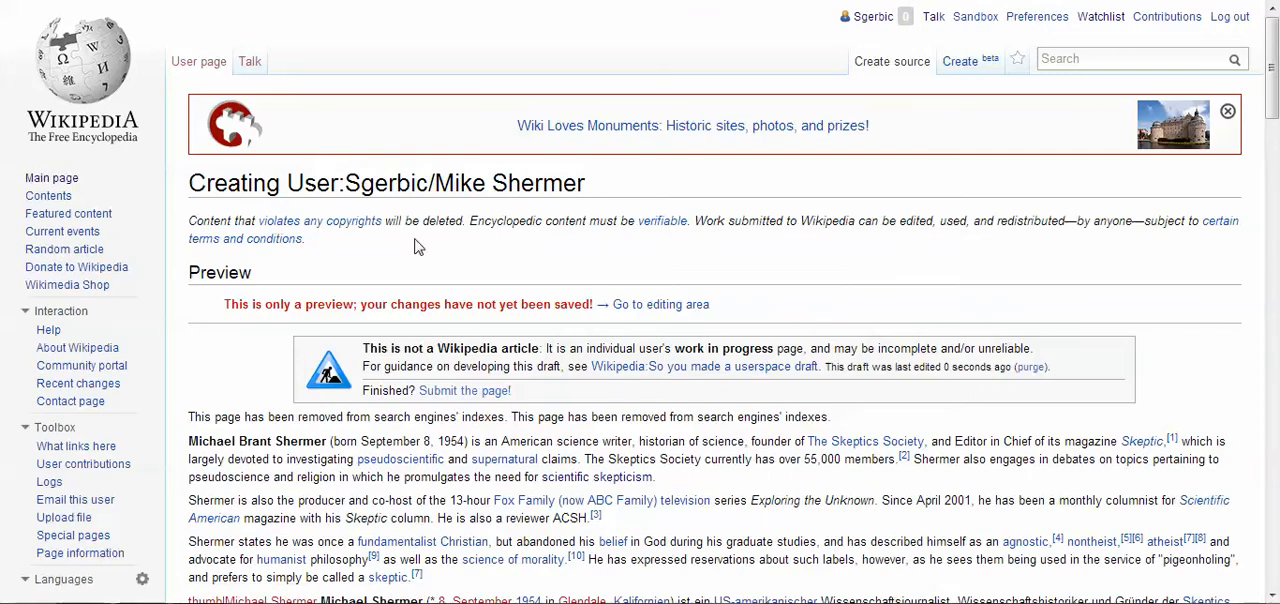
{"action": "scroll", "coordinate": [418, 247], "scroll_direction": "down", "scroll_amount": 1}
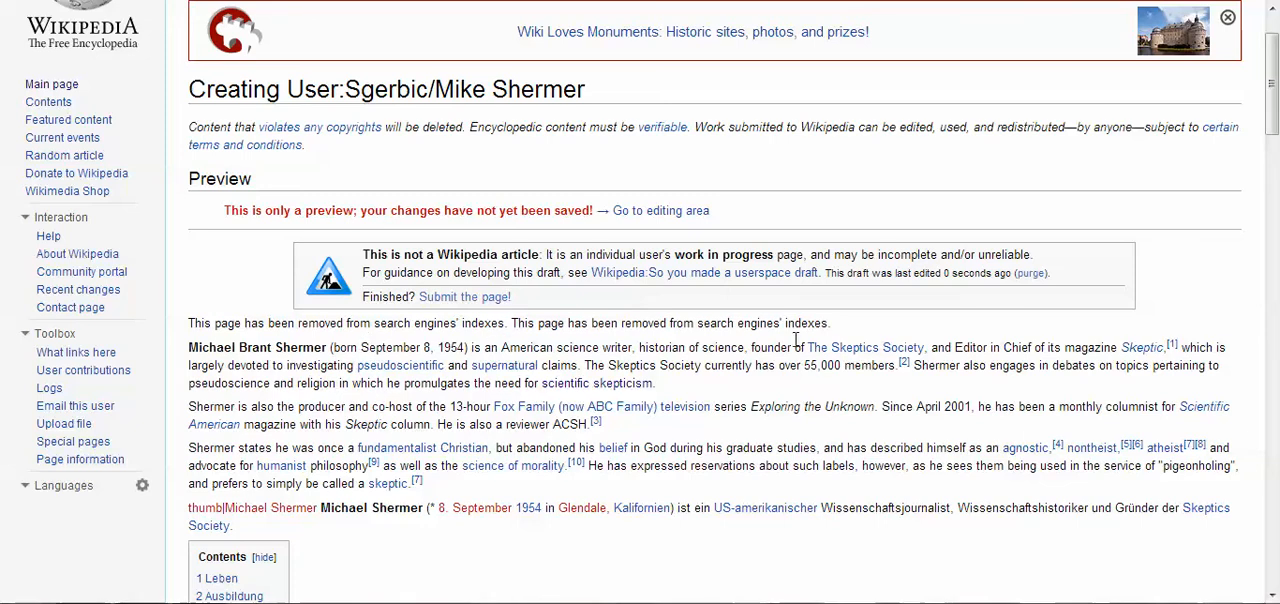
{"action": "scroll", "coordinate": [795, 341], "scroll_direction": "down", "scroll_amount": 1}
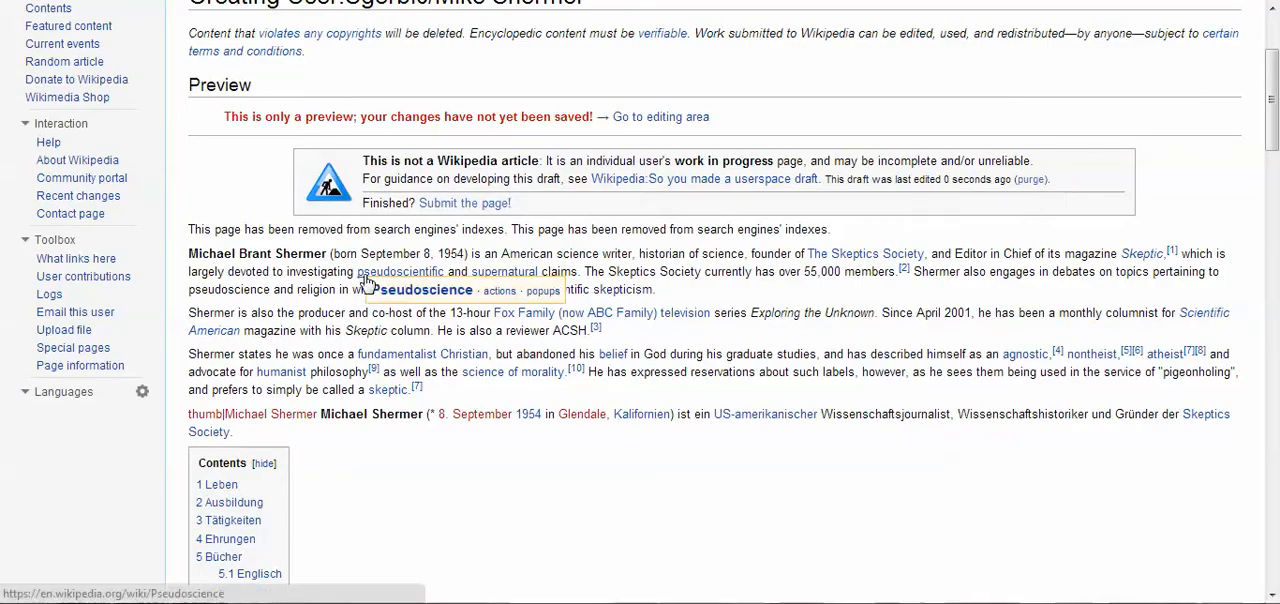
Look through the previewed draft, comparing the English lead with the German introduction, contents list and sections beneath it
{"action": "mouse_move", "coordinate": [372, 273]}
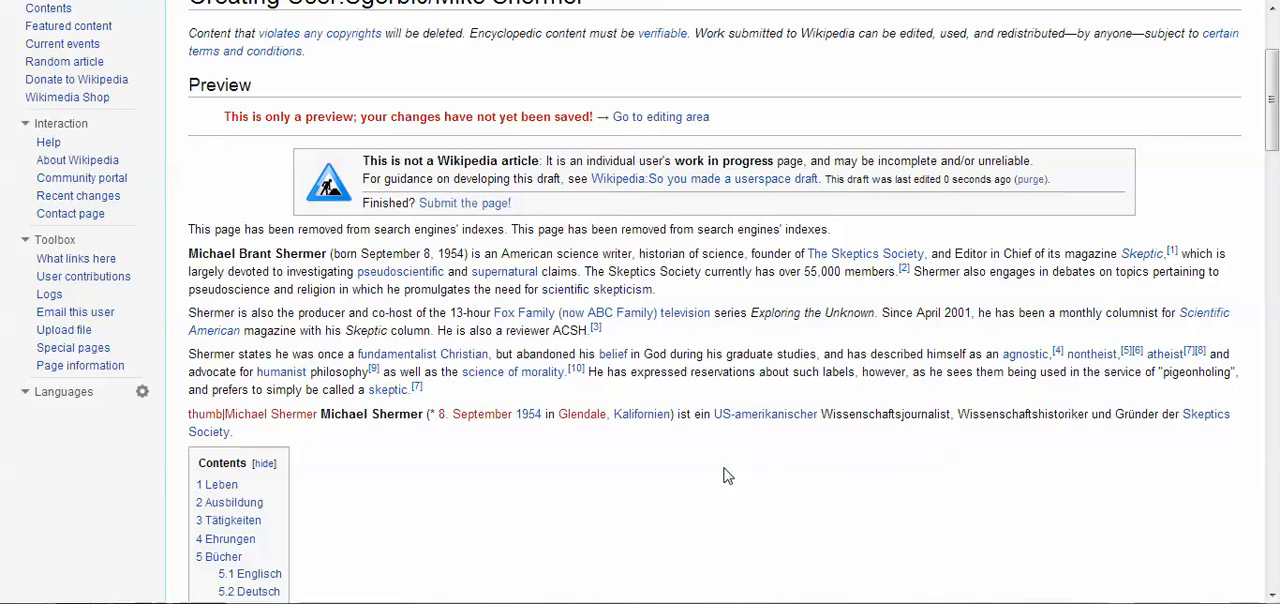
{"action": "scroll", "coordinate": [727, 476], "scroll_direction": "down", "scroll_amount": 2}
{"action": "scroll", "coordinate": [727, 476], "scroll_direction": "down", "scroll_amount": 2}
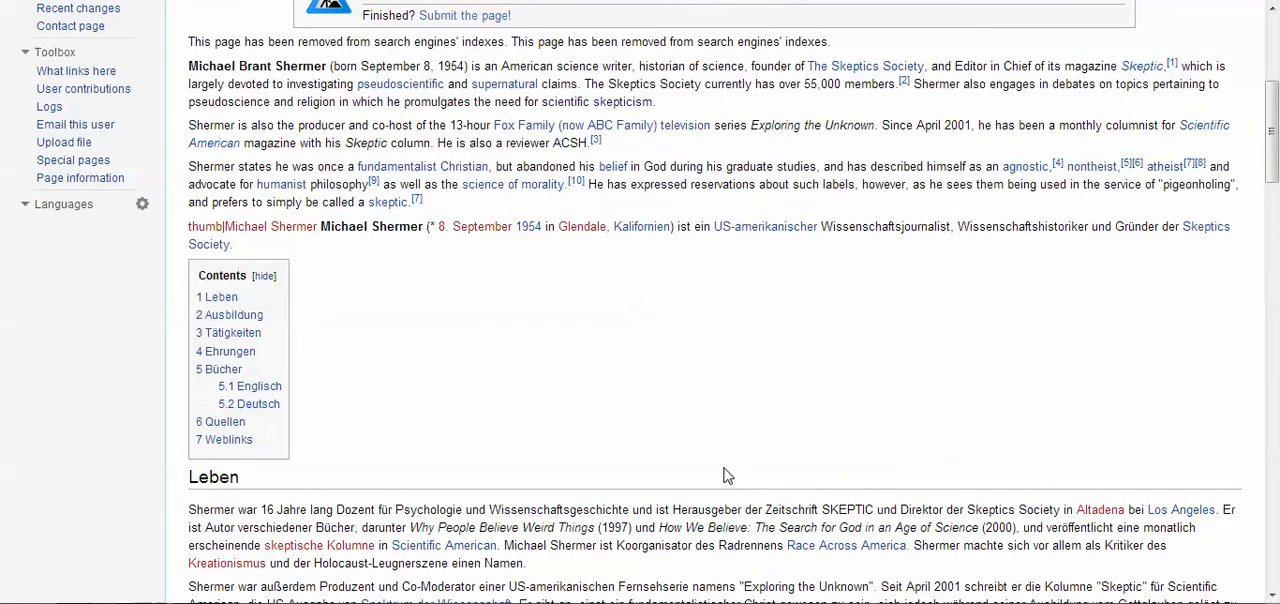
{"action": "scroll", "coordinate": [708, 402], "scroll_direction": "down", "scroll_amount": 8}
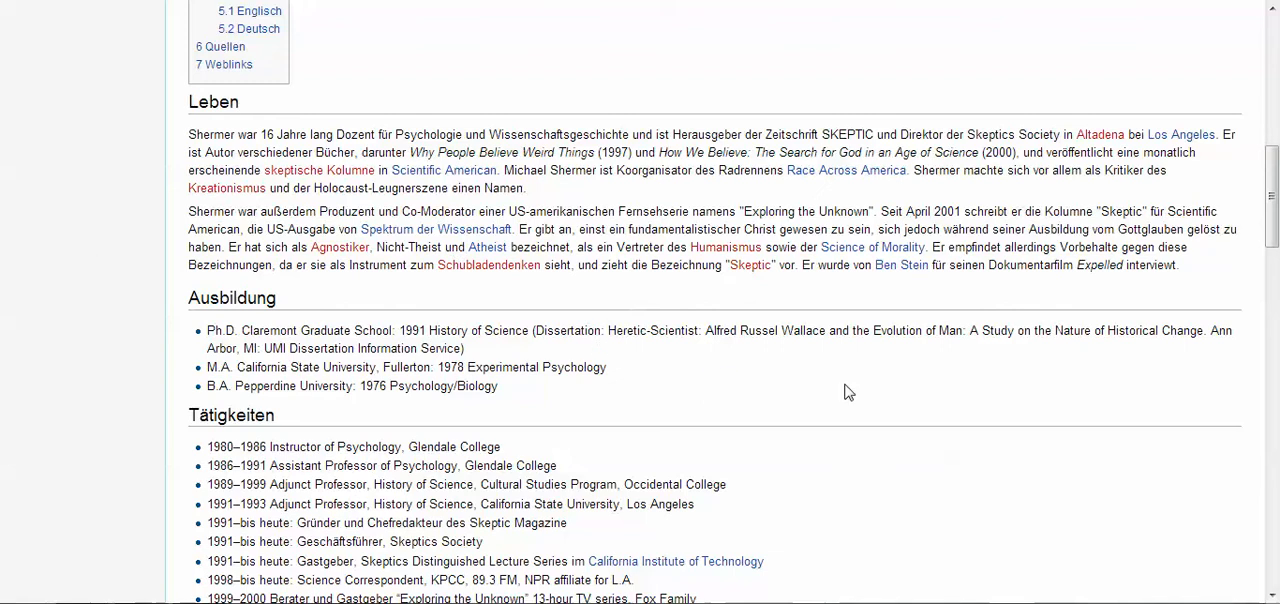
{"action": "scroll", "coordinate": [847, 391], "scroll_direction": "up", "scroll_amount": 8}
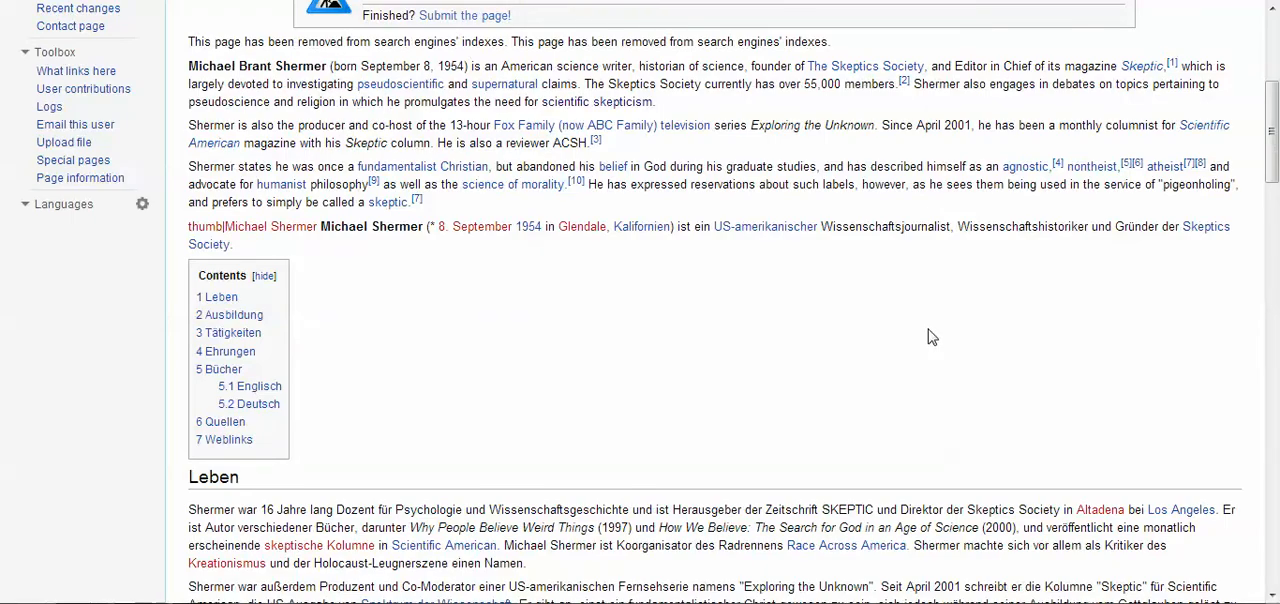
{"action": "scroll", "coordinate": [928, 337], "scroll_direction": "up", "scroll_amount": 6}
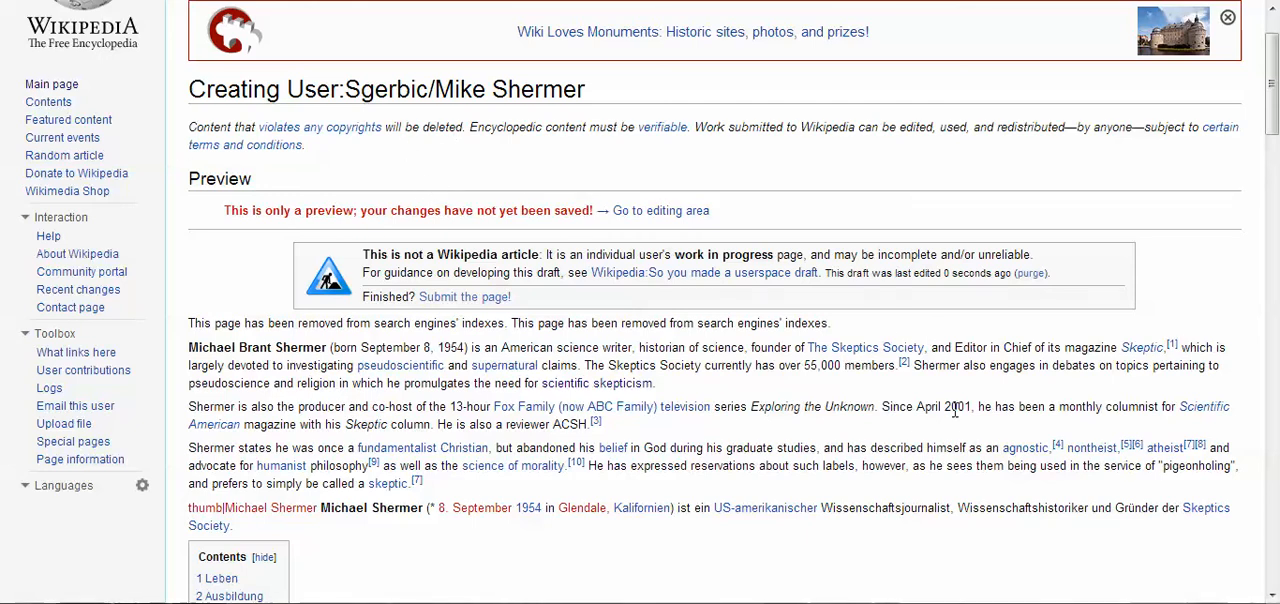
Add a parenthesised note above the English lead in the draft source, saying it needs translating and a grammar check with a named colleague
{"action": "scroll", "coordinate": [952, 386], "scroll_direction": "down", "scroll_amount": 5}
{"action": "scroll", "coordinate": [952, 386], "scroll_direction": "down", "scroll_amount": 12}
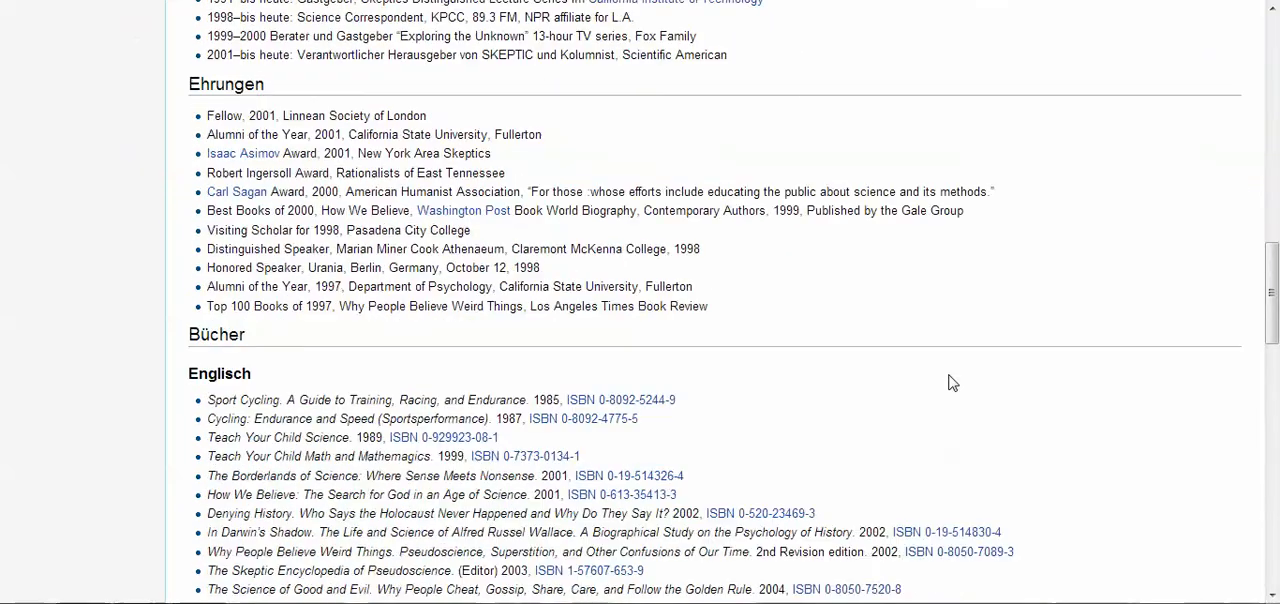
{"action": "scroll", "coordinate": [950, 379], "scroll_direction": "down", "scroll_amount": 4}
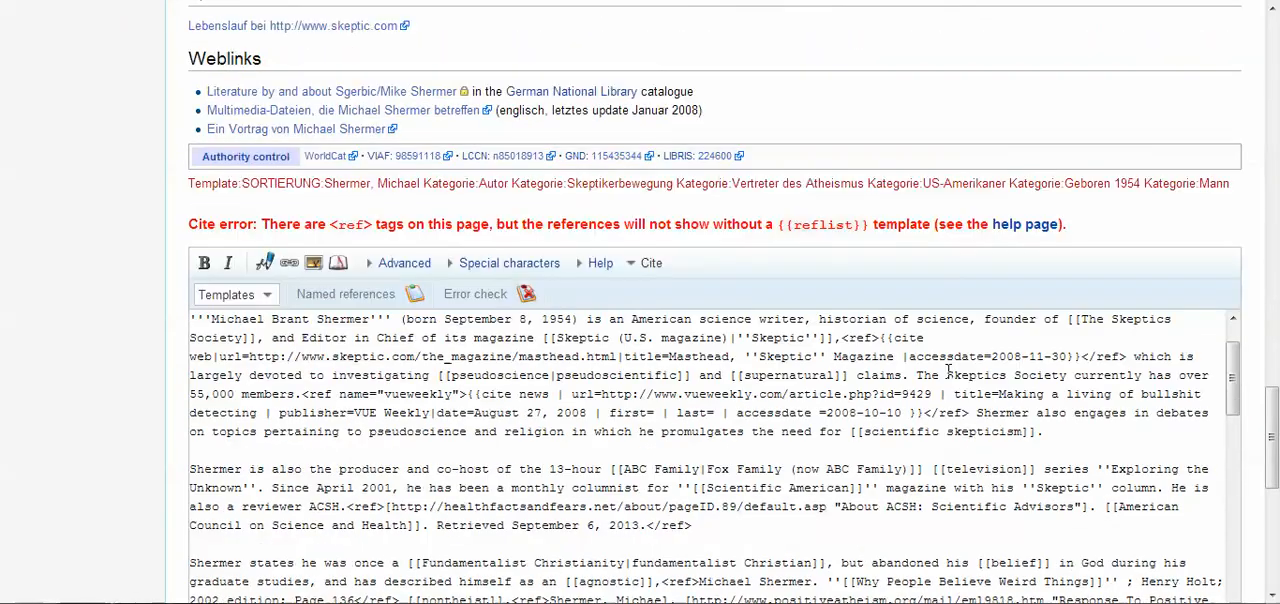
{"action": "scroll", "coordinate": [794, 386], "scroll_direction": "up", "scroll_amount": 2}
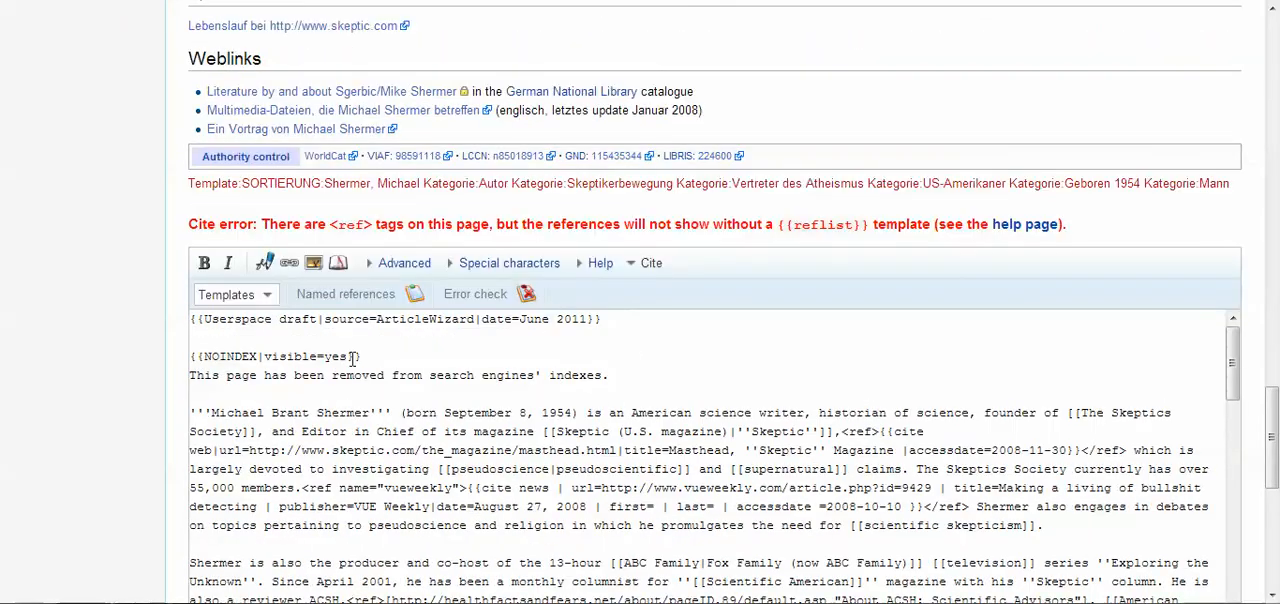
{"action": "left_click", "coordinate": [640, 375]}
{"action": "key", "text": "Return"}
{"action": "key", "text": "Return"}
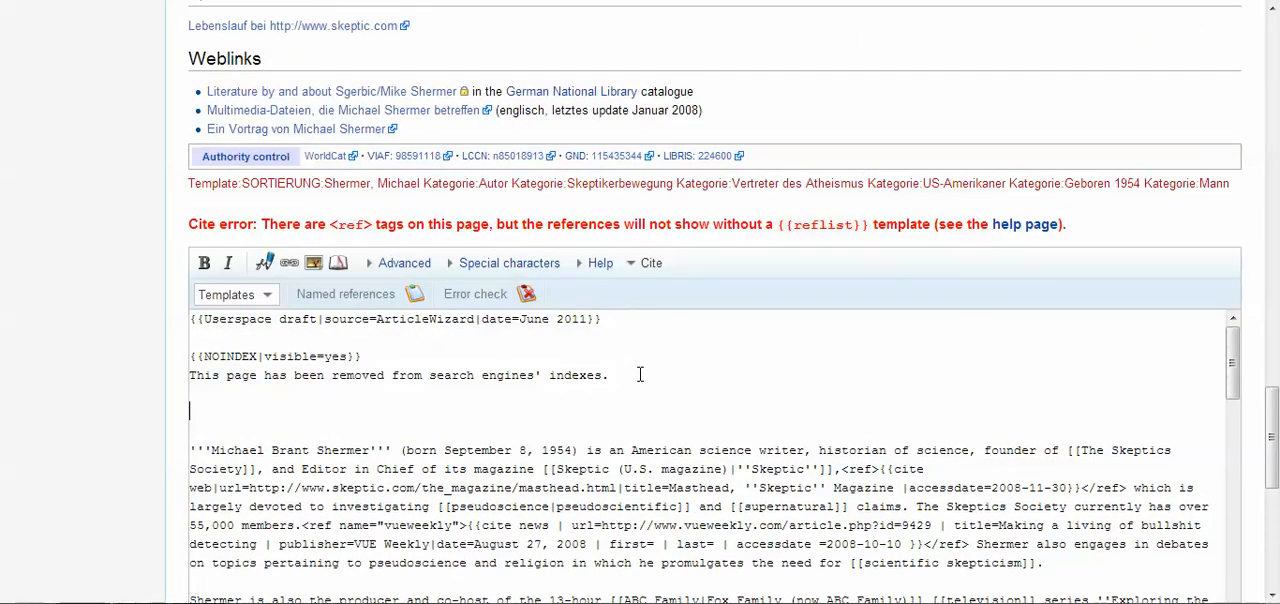
{"action": "type", "text": "(need to translate this"}
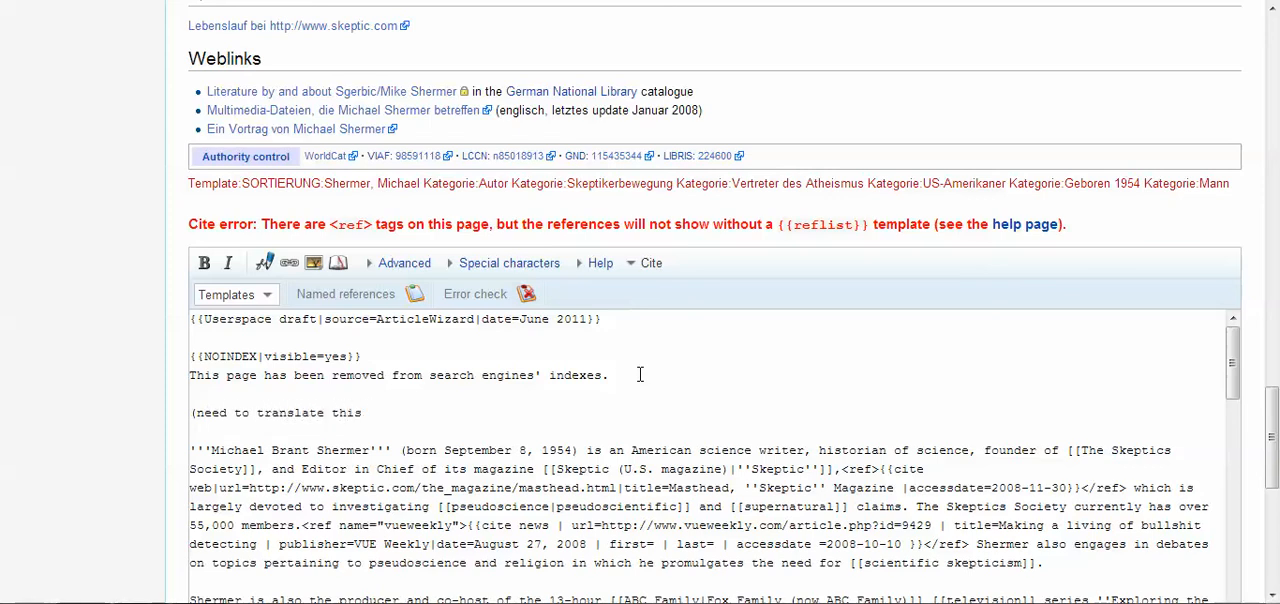
{"action": "type", "text": ", check with George"}
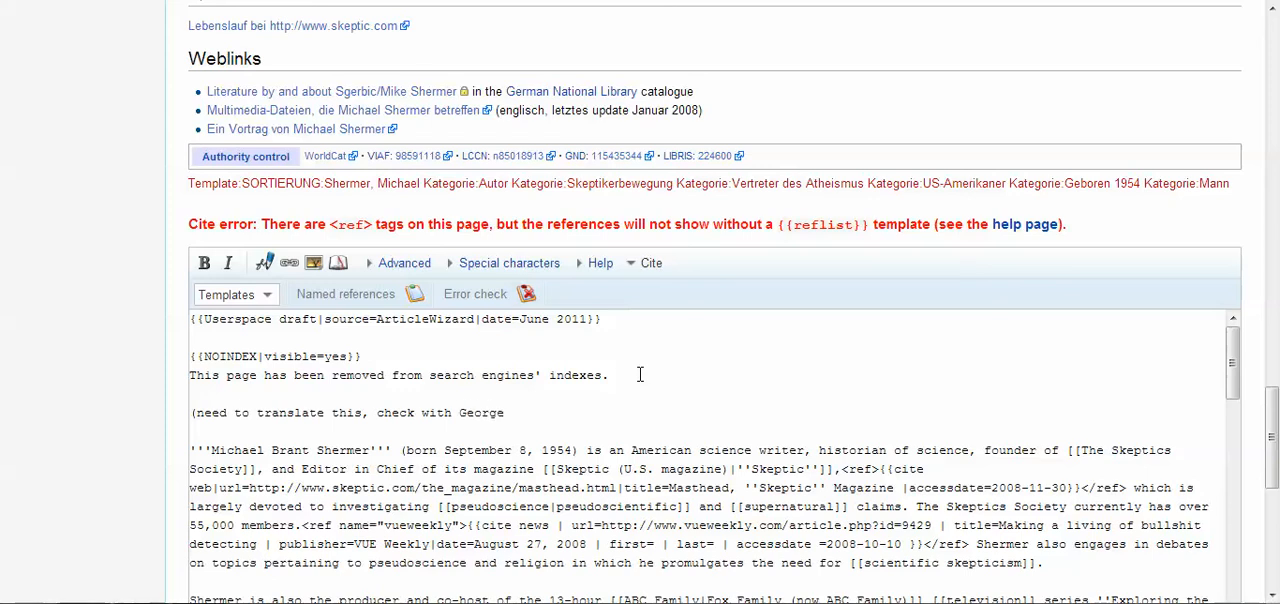
{"action": "type", "text": " on grammar"}
Preview the "Mike Shermer" subpage and check the translation note between the NOINDEX notice and the English lead
{"action": "left_click_drag", "start_coordinate": [1272, 440], "coordinate": [1253, 553]}
{"action": "scroll", "coordinate": [1253, 553], "scroll_direction": "down", "scroll_amount": 1}
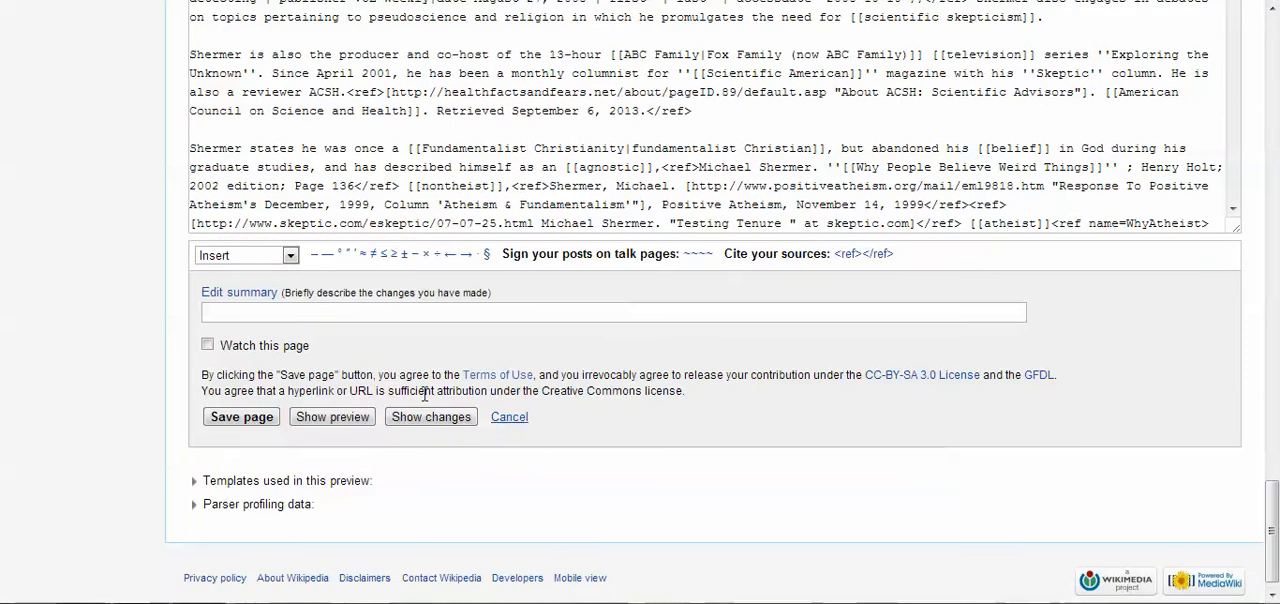
{"action": "left_click", "coordinate": [332, 417]}
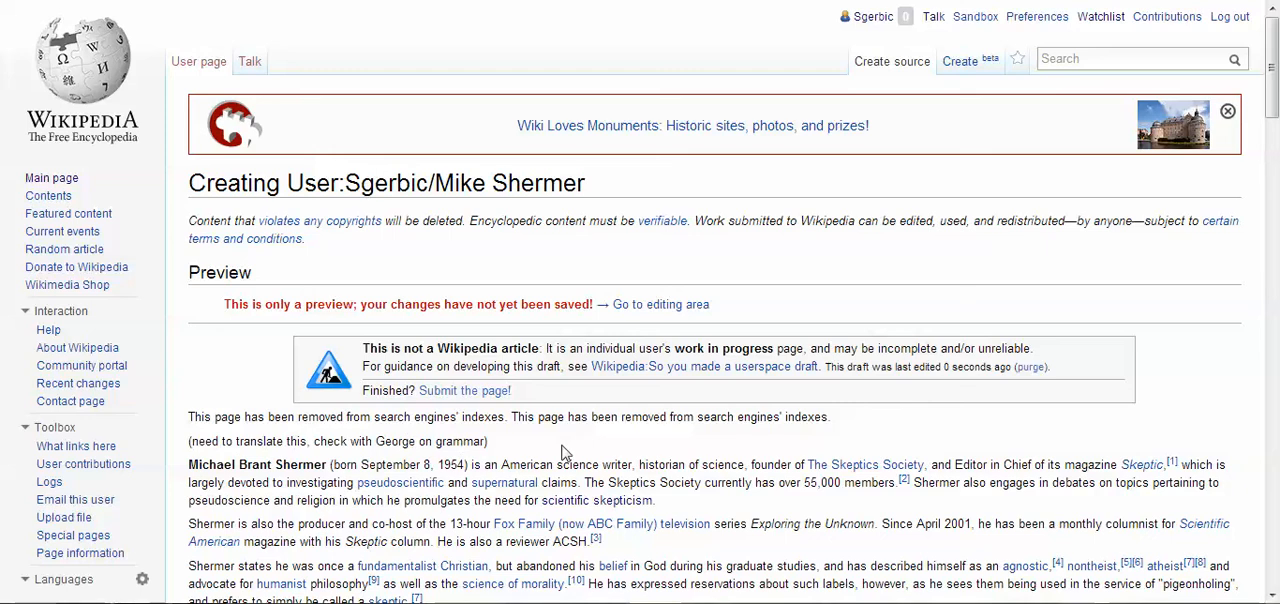
{"action": "scroll", "coordinate": [672, 370], "scroll_direction": "down", "scroll_amount": 3}
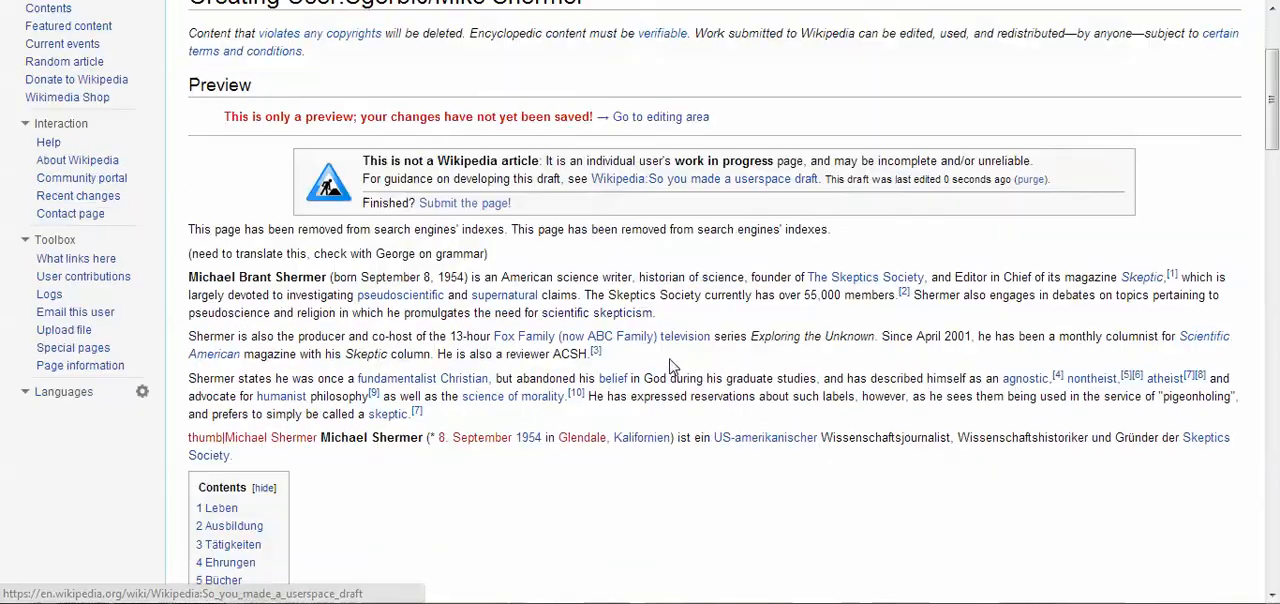
{"action": "scroll", "coordinate": [671, 366], "scroll_direction": "up", "scroll_amount": 3}
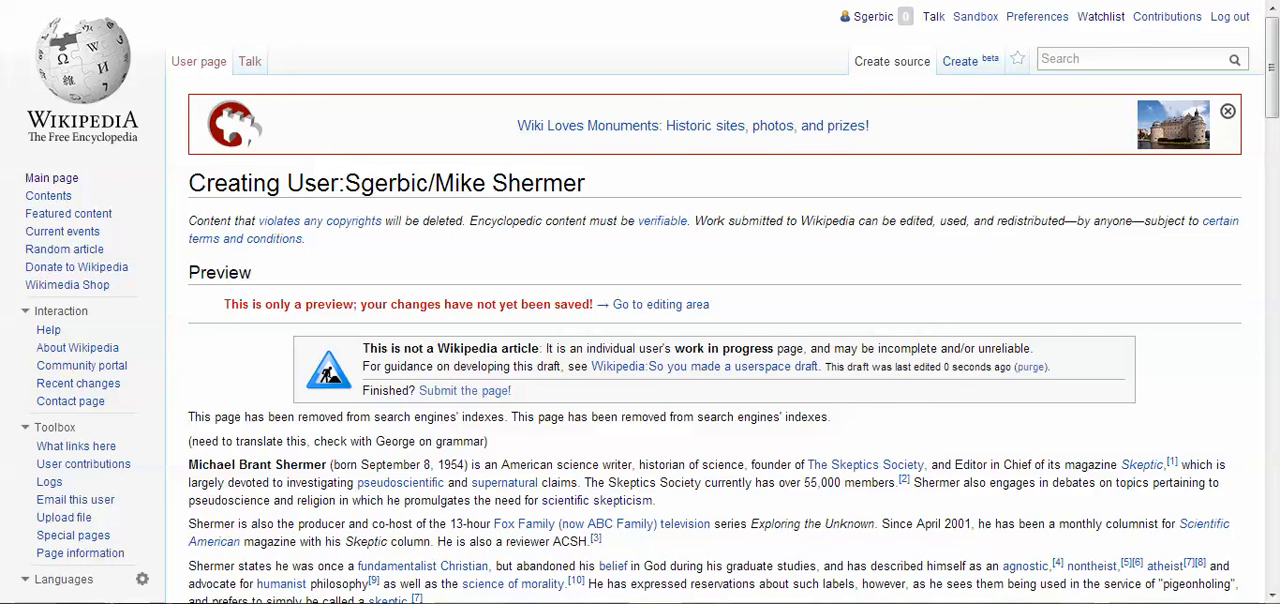
Leave the unsaved draft, return to the English Michael Shermer article and open its talk page to examine the WikiProject banners
{"action": "key", "text": "alt+Left"}
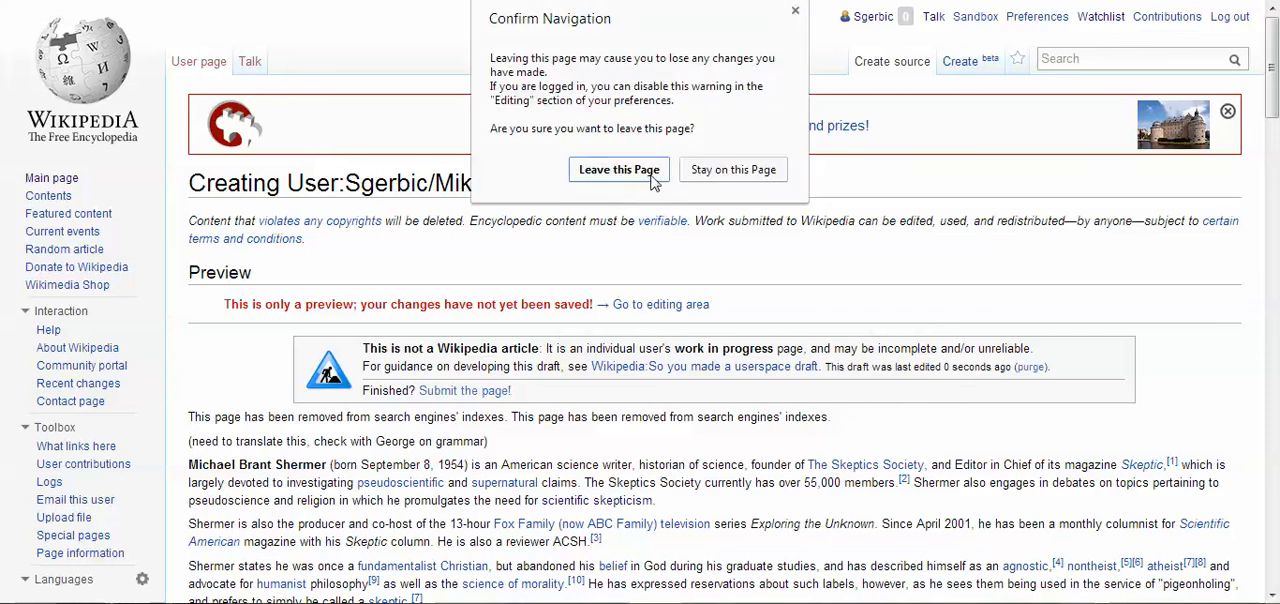
{"action": "left_click", "coordinate": [619, 170]}
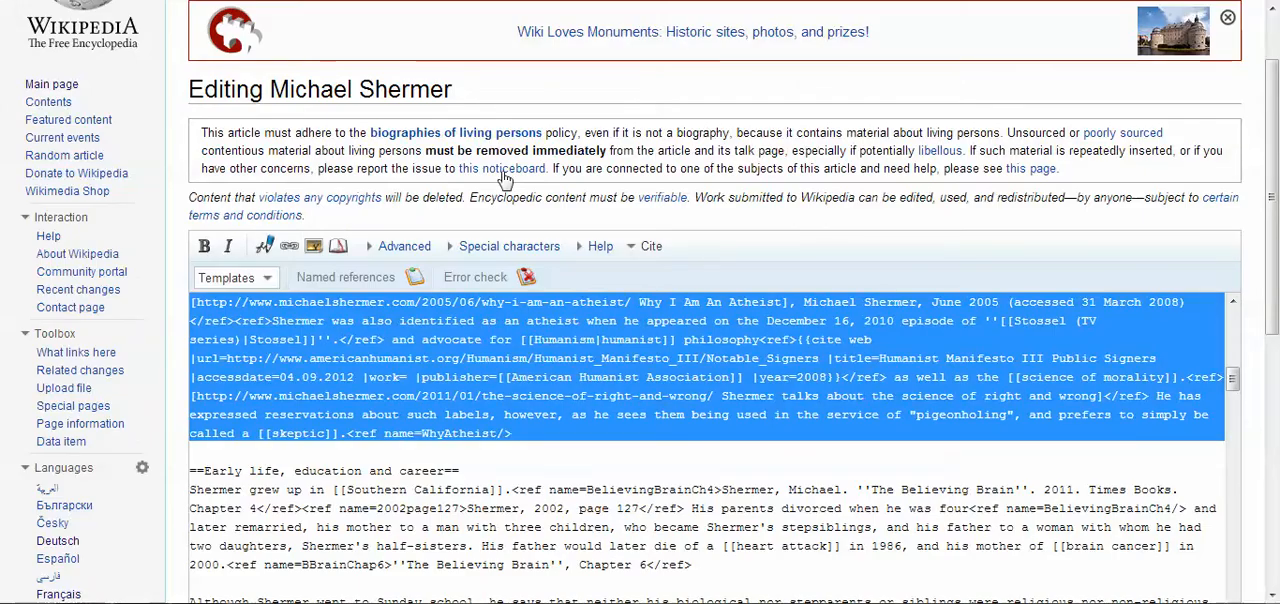
{"action": "scroll", "coordinate": [537, 195], "scroll_direction": "up", "scroll_amount": 2}
{"action": "left_click", "coordinate": [235, 70]}
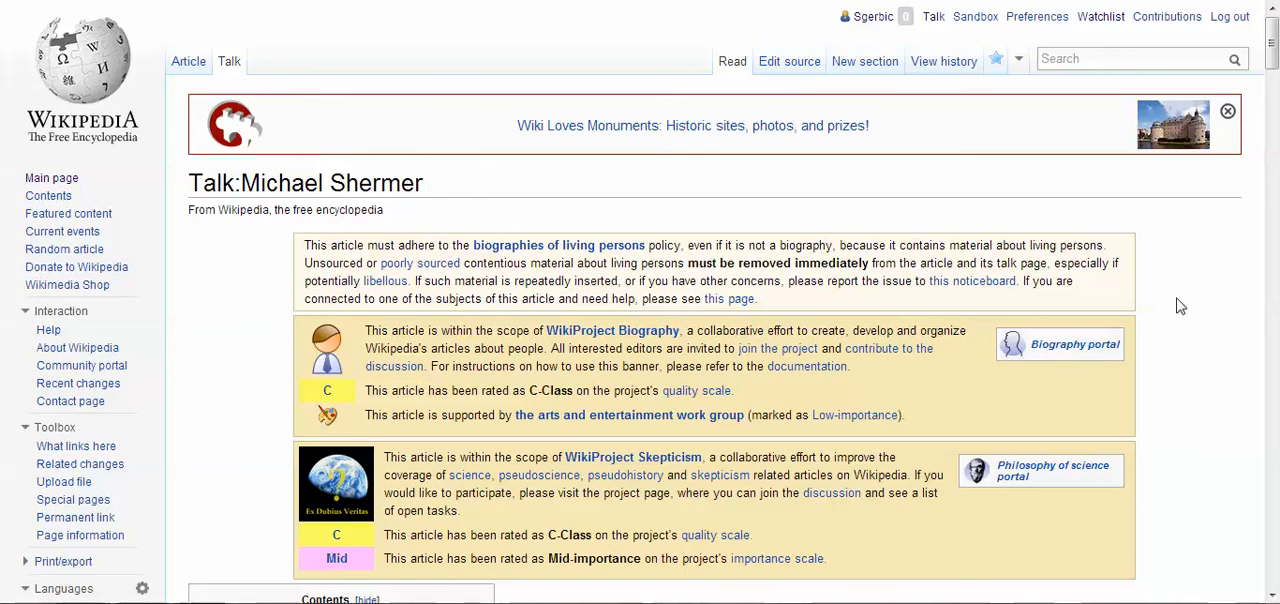
{"action": "mouse_move", "coordinate": [1272, 40]}
{"action": "left_mouse_down"}
{"action": "mouse_move", "coordinate": [1272, 138]}
{"action": "mouse_move", "coordinate": [1272, 42]}
{"action": "left_mouse_up"}
{"action": "scroll", "coordinate": [686, 436], "scroll_direction": "down", "scroll_amount": 3}
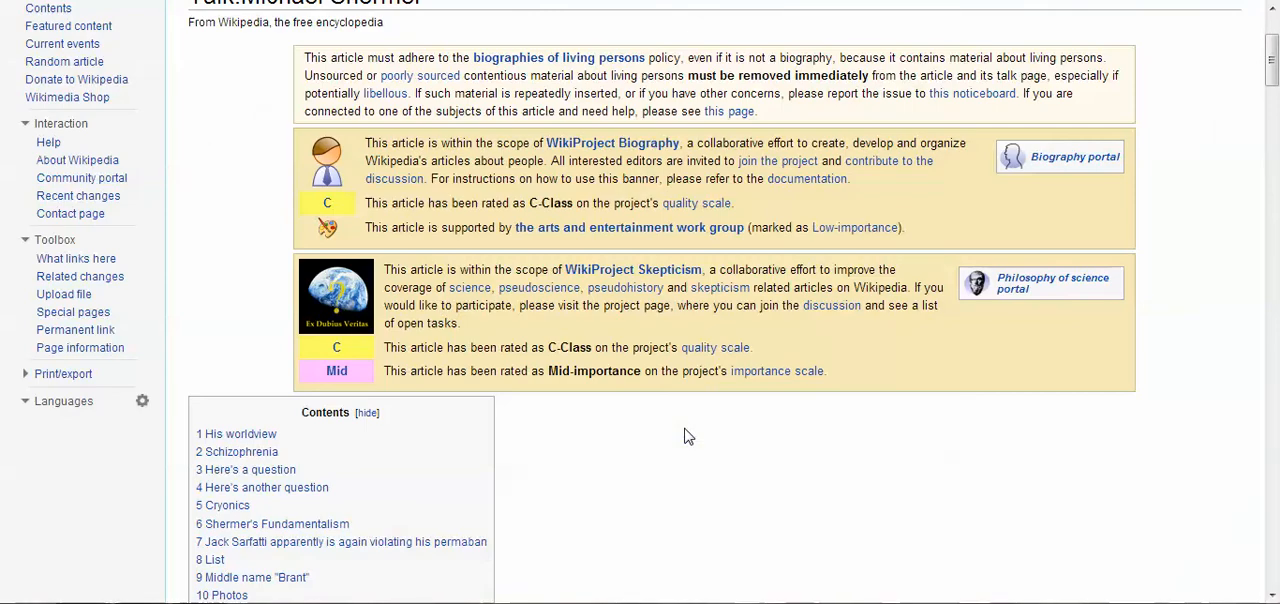